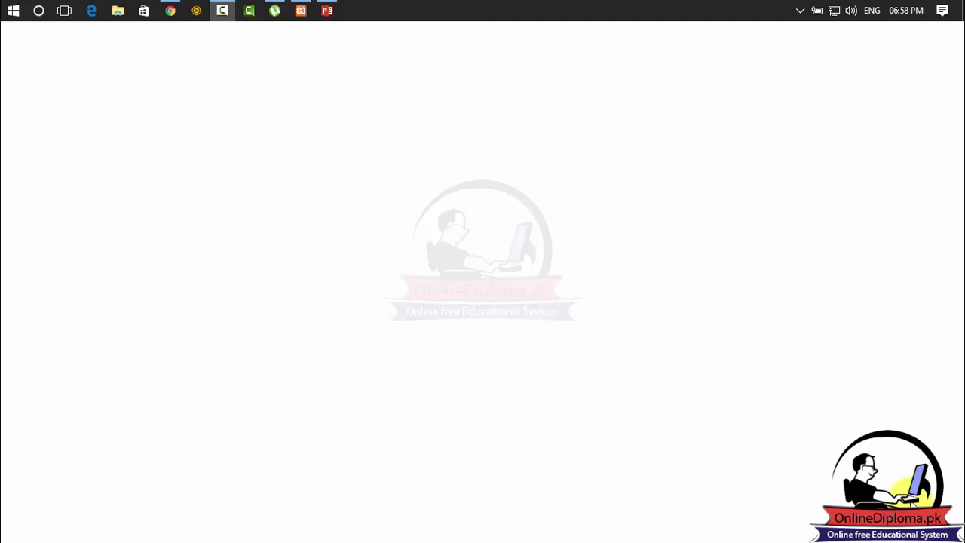
Switch to Chrome, open the Musical theme options in WordPress, and look through the Slider, Layout and Social Buttons settings.
click(175, 10)
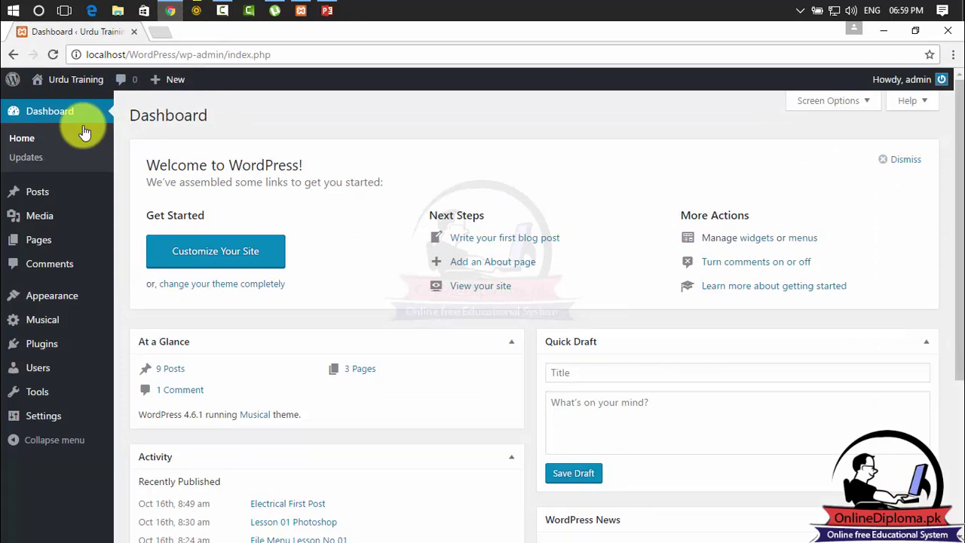
click(45, 322)
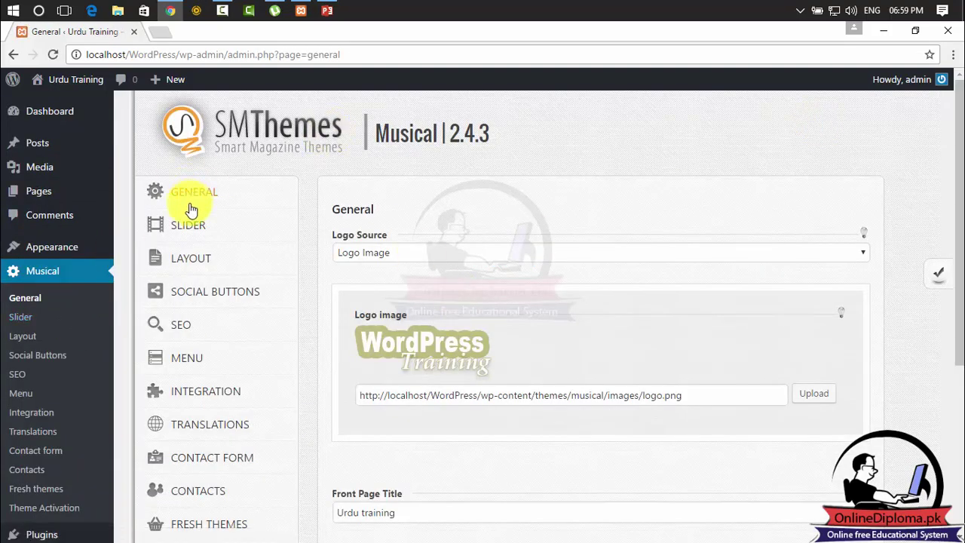
click(186, 229)
click(182, 258)
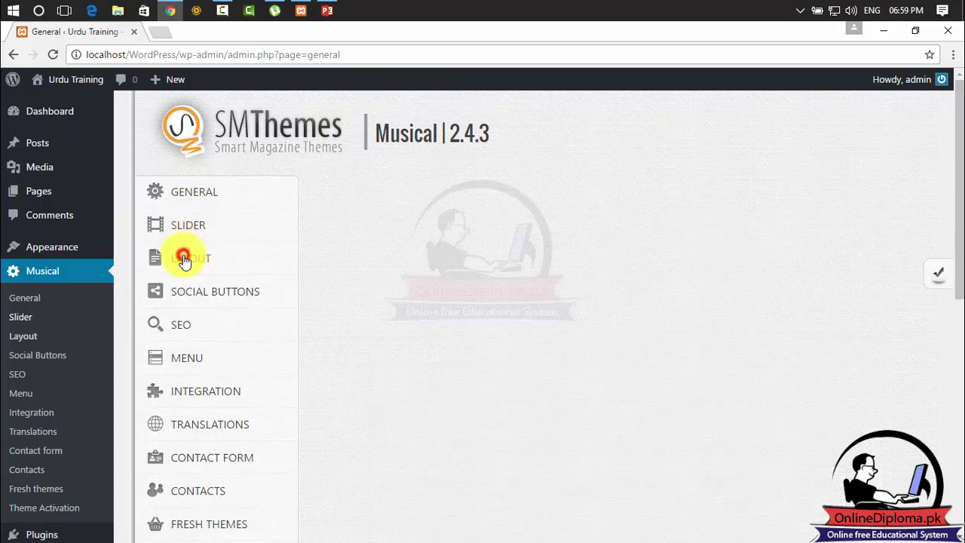
click(186, 290)
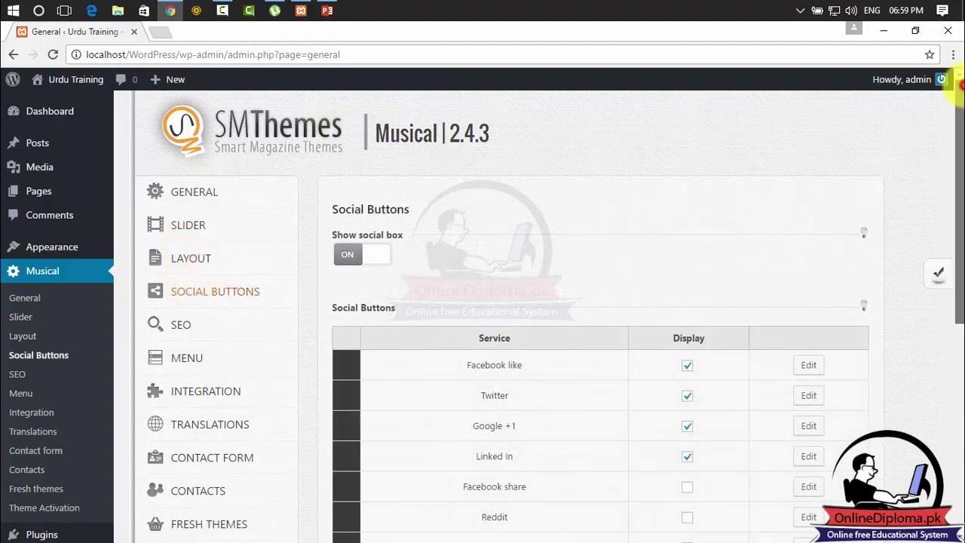
drag(957, 81, 951, 179)
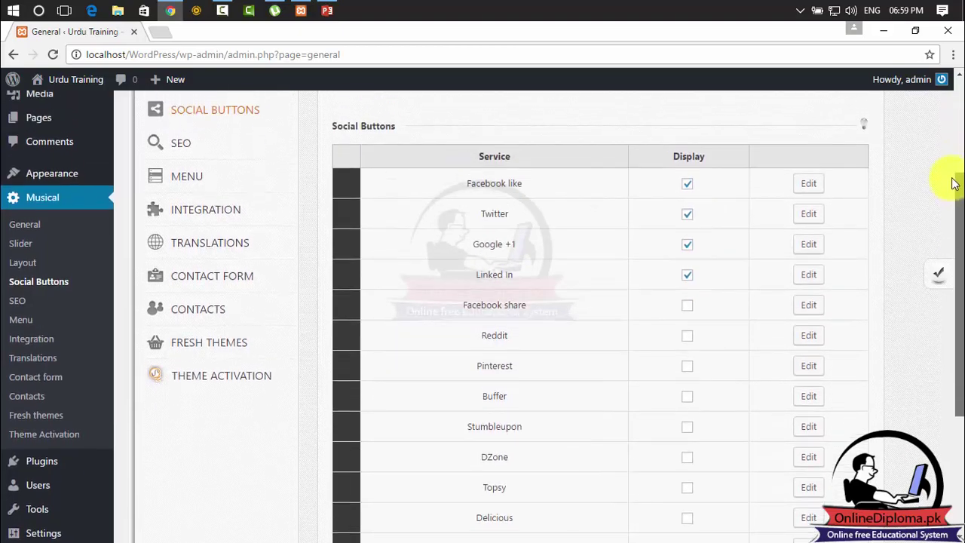
Open the theme's SEO settings and place the cursor in the empty site description field.
click(199, 151)
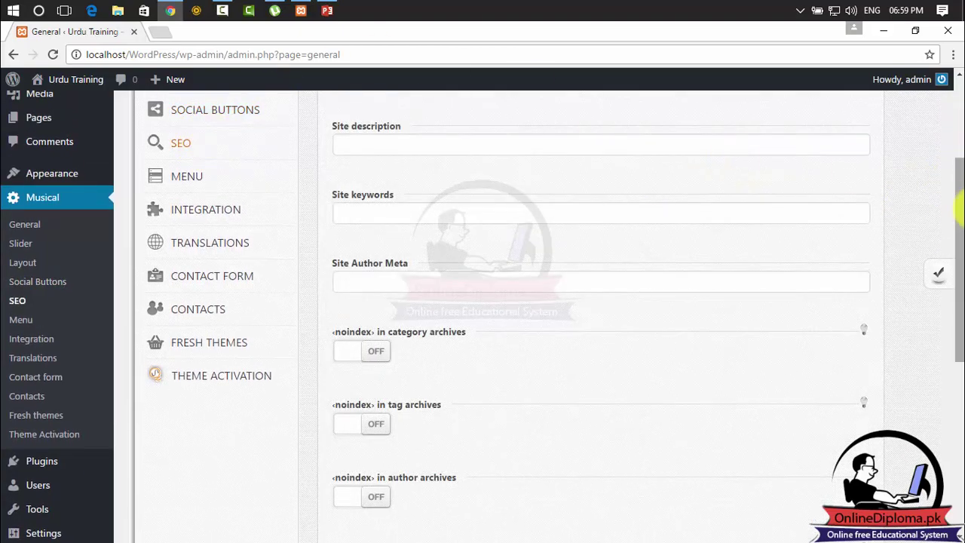
drag(958, 195, 962, 139)
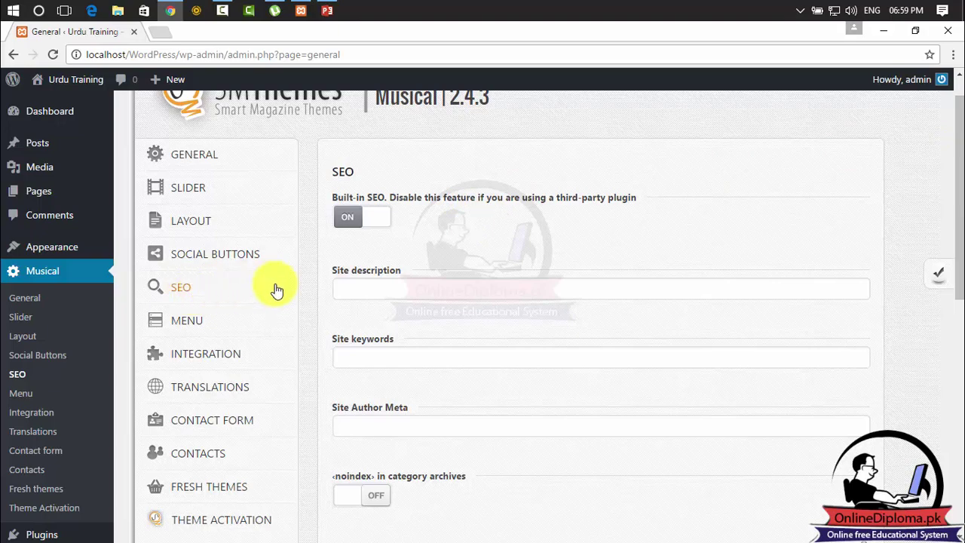
click(352, 287)
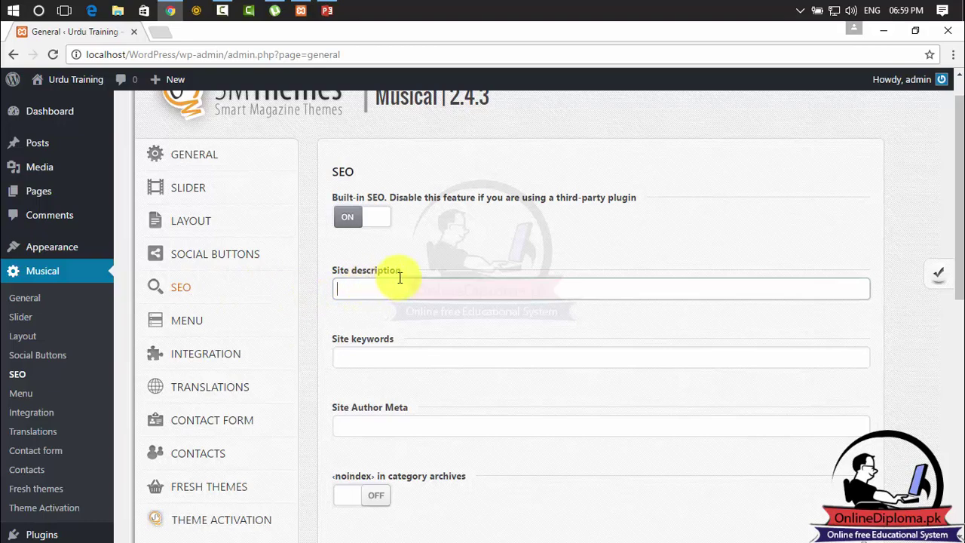
click(368, 288)
click(444, 289)
Load the onlinediploma.pk website in a new browser tab.
click(160, 32)
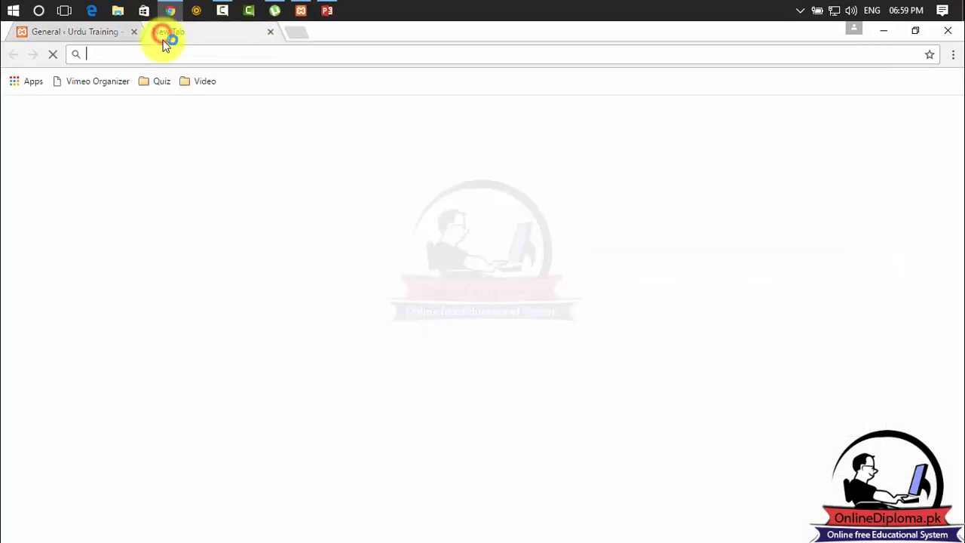
text(o)
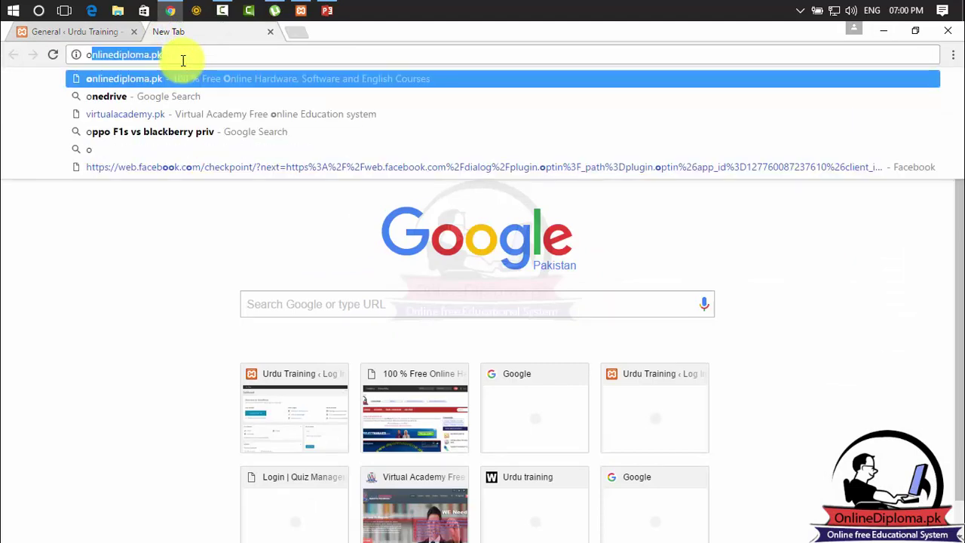
key(Return)
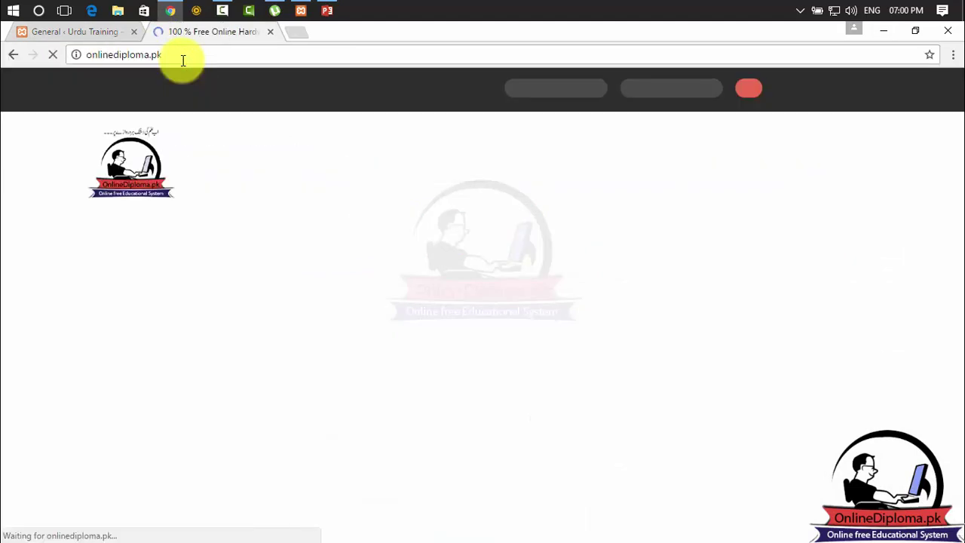
Shorten the web address to "onlinediploma" and run it as a Google search.
click(182, 54)
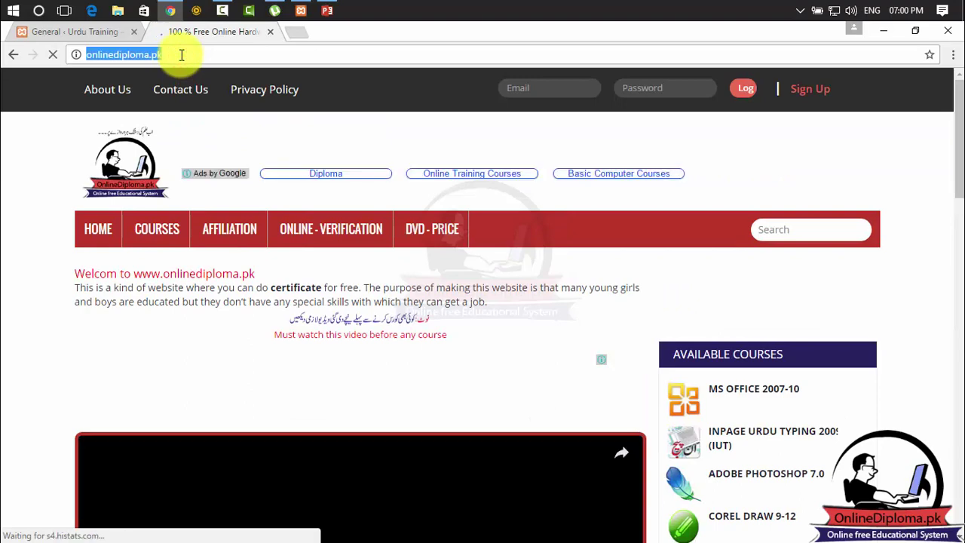
click(182, 54)
key(BackSpace)
key(BackSpace)
key(BackSpace)
key(Return)
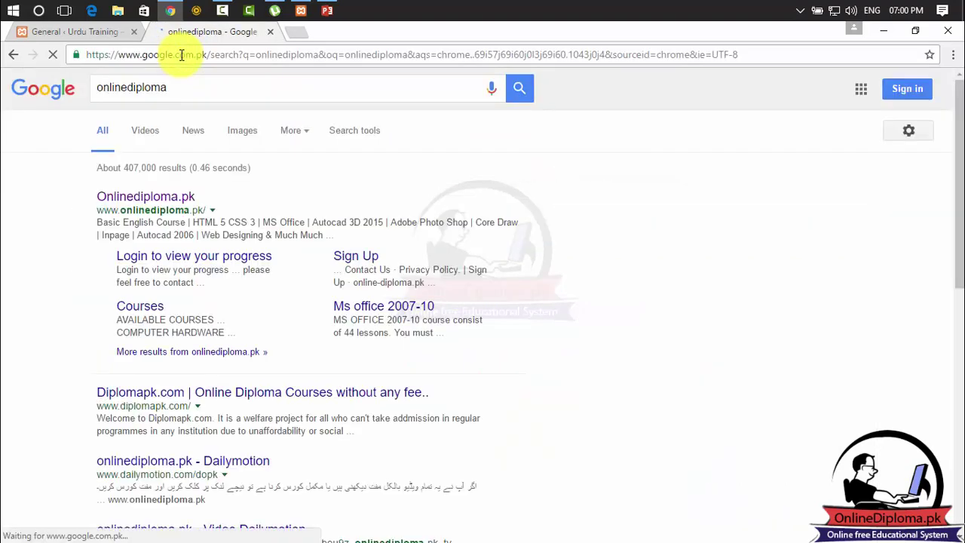
Highlight the description text under the Onlinediploma.pk and Diplomapk.com search results to examine how site descriptions are displayed.
click(93, 223)
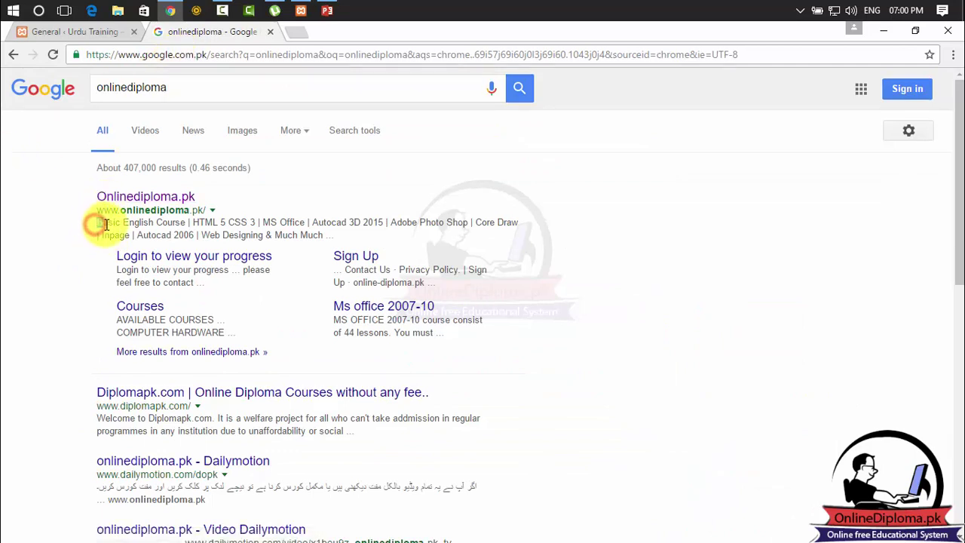
drag(105, 224, 351, 238)
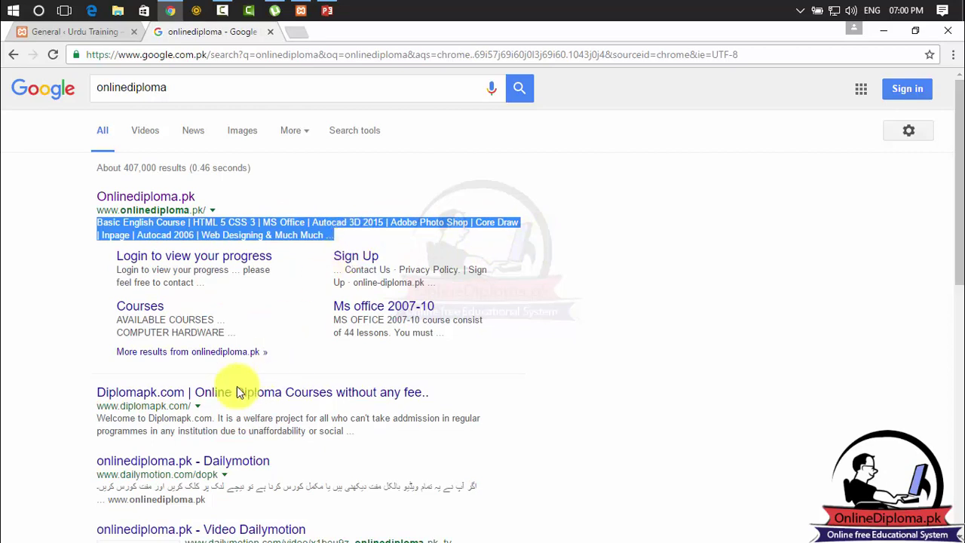
click(85, 424)
drag(85, 424, 162, 431)
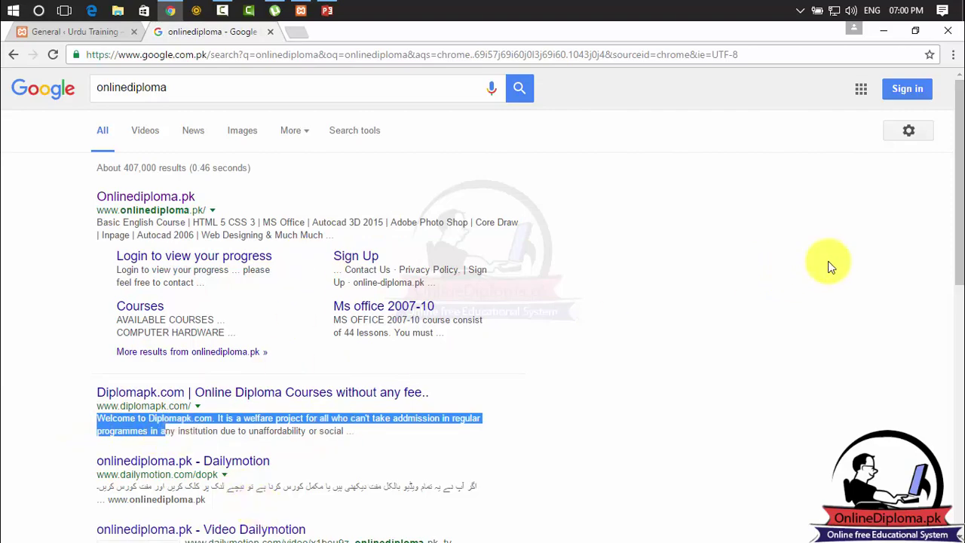
drag(958, 183, 955, 98)
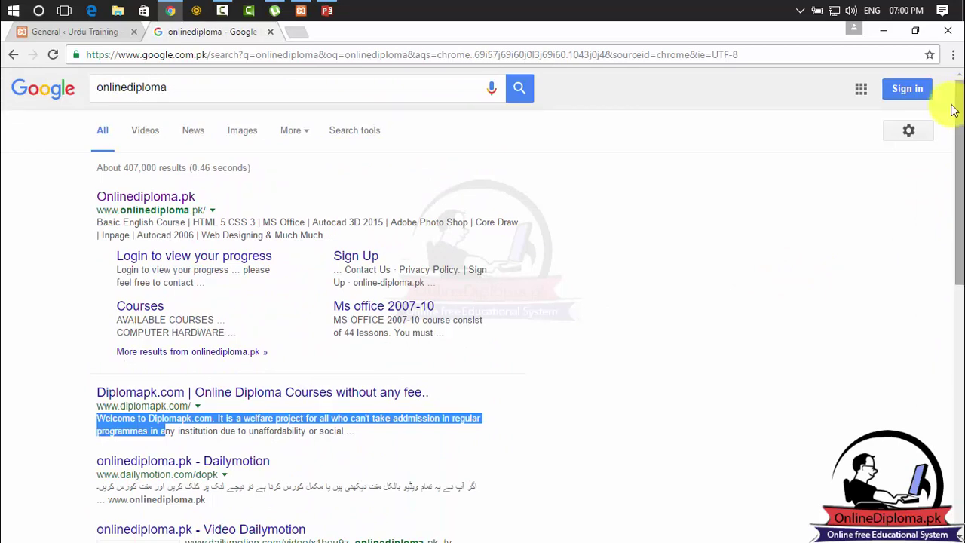
Close the search results tab and review the SEO fields for site description, keywords, author meta and the noindex archive options.
click(271, 31)
click(364, 287)
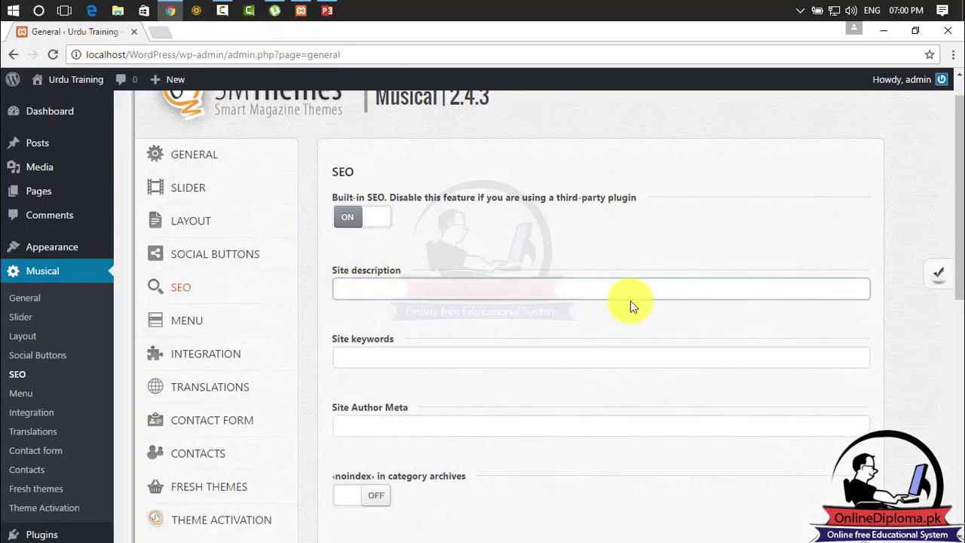
click(476, 355)
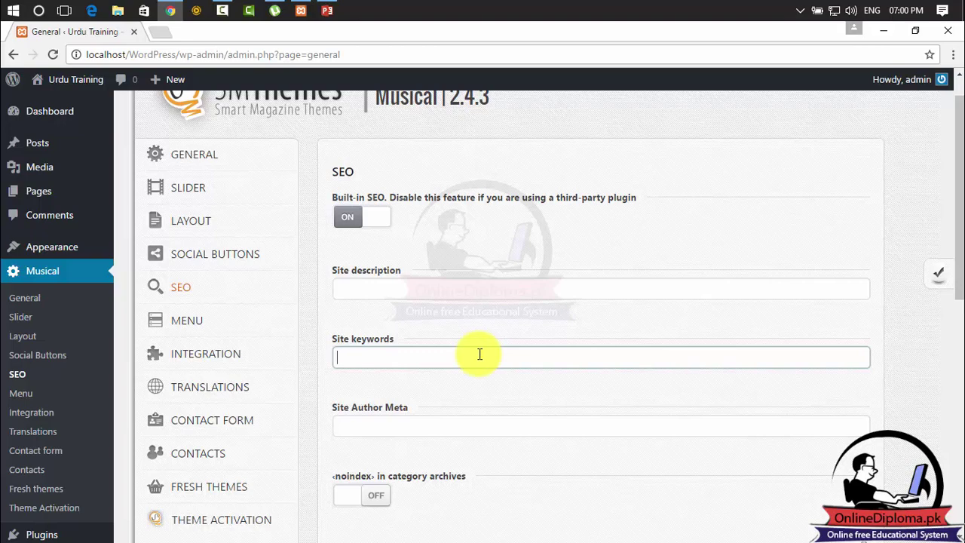
click(448, 424)
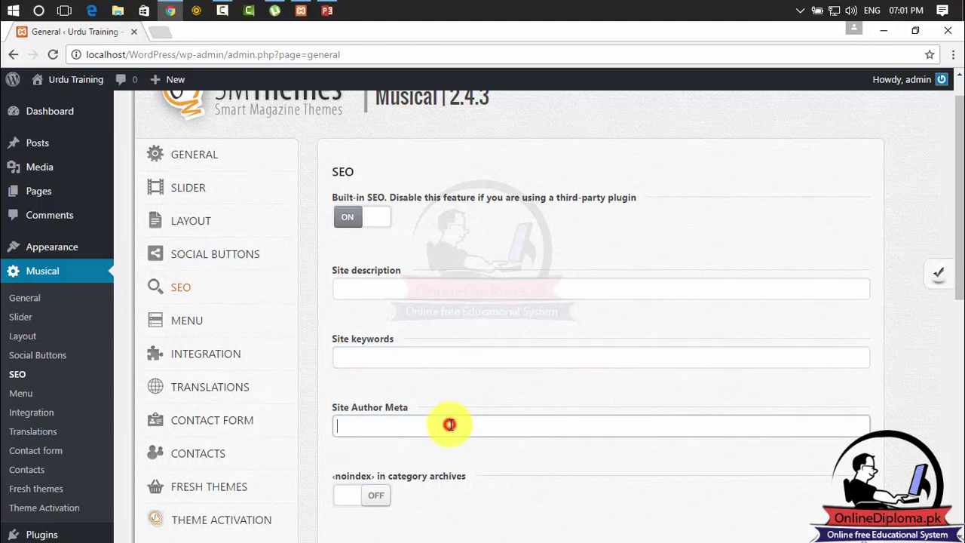
click(958, 211)
drag(959, 211, 958, 527)
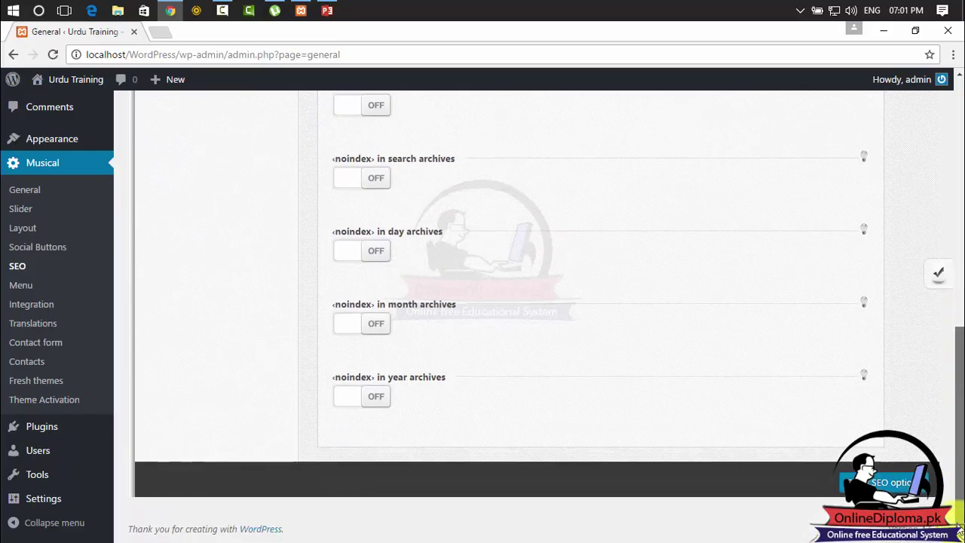
scroll(915, 338, up, 7)
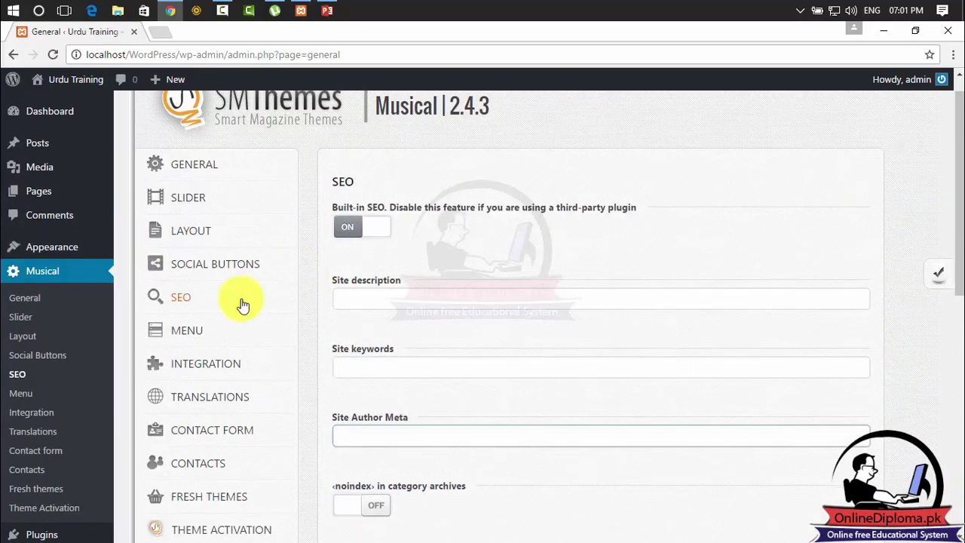
Open the theme's Menu settings and visit the live site in a new tab to examine how its navigation submenus open.
click(175, 330)
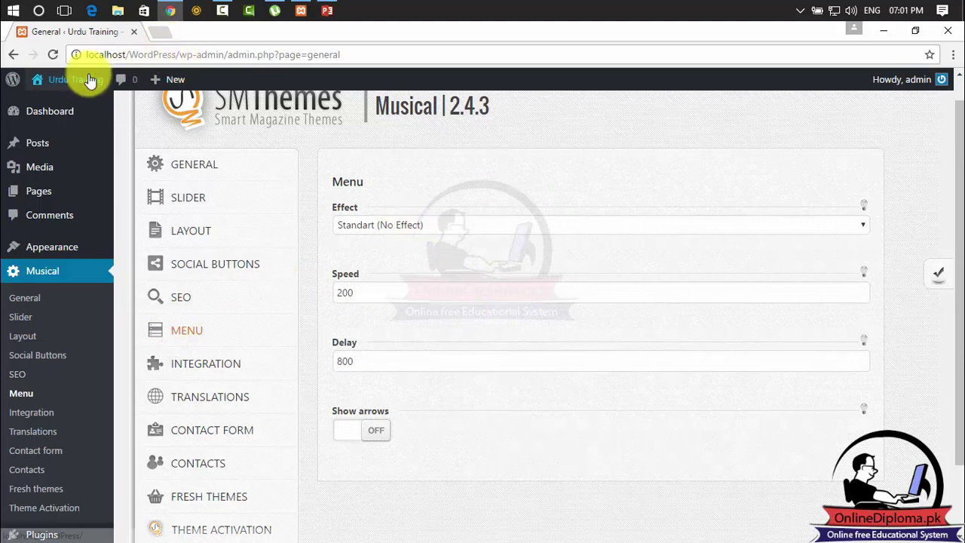
mouse_move(89, 79)
right_click(57, 104)
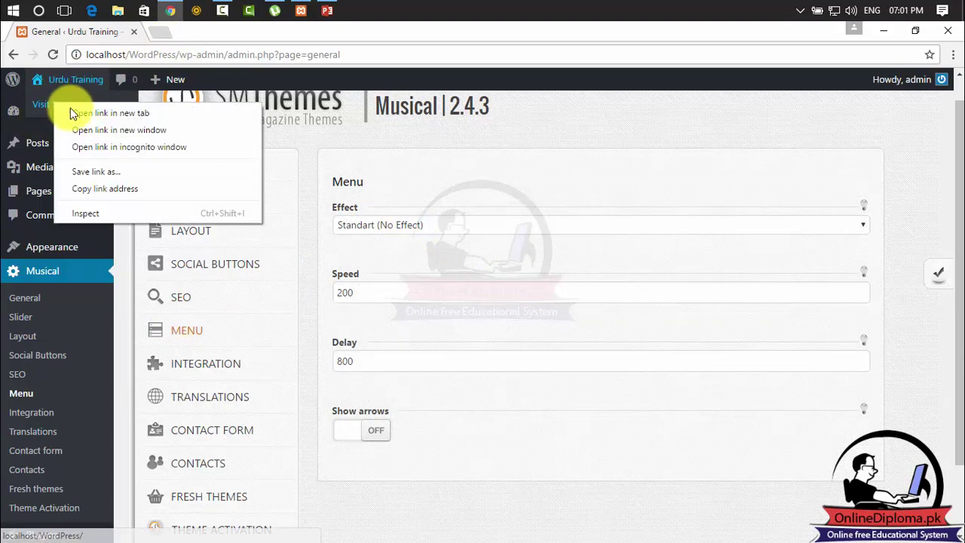
click(71, 109)
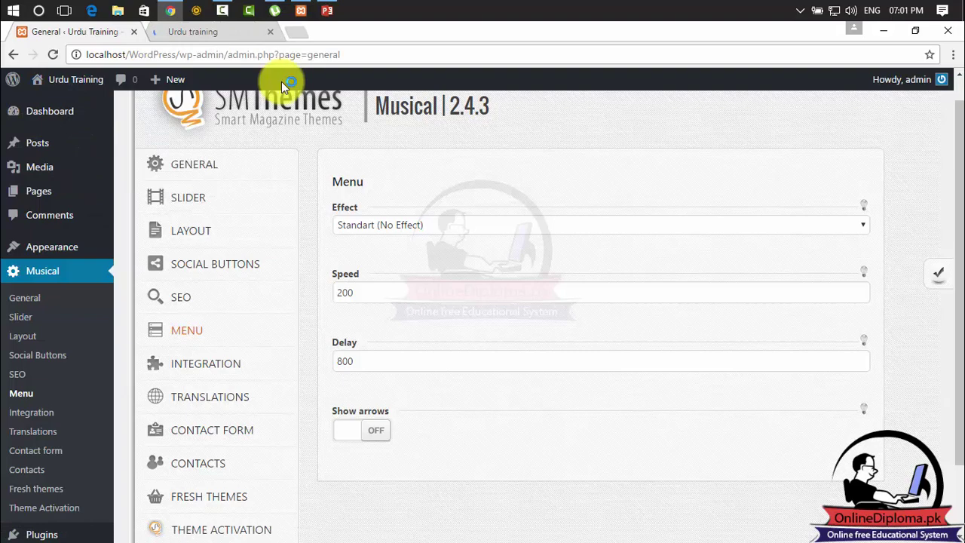
click(217, 34)
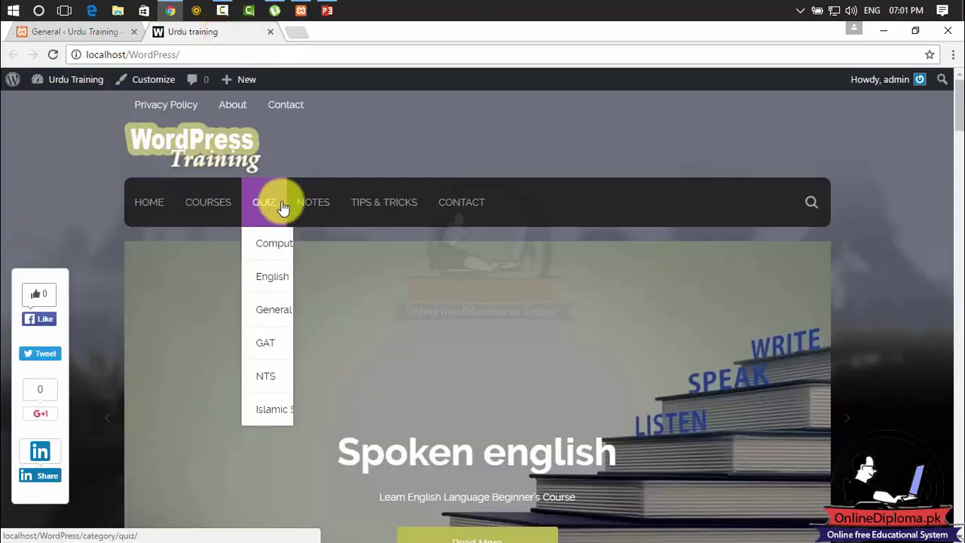
mouse_move(323, 209)
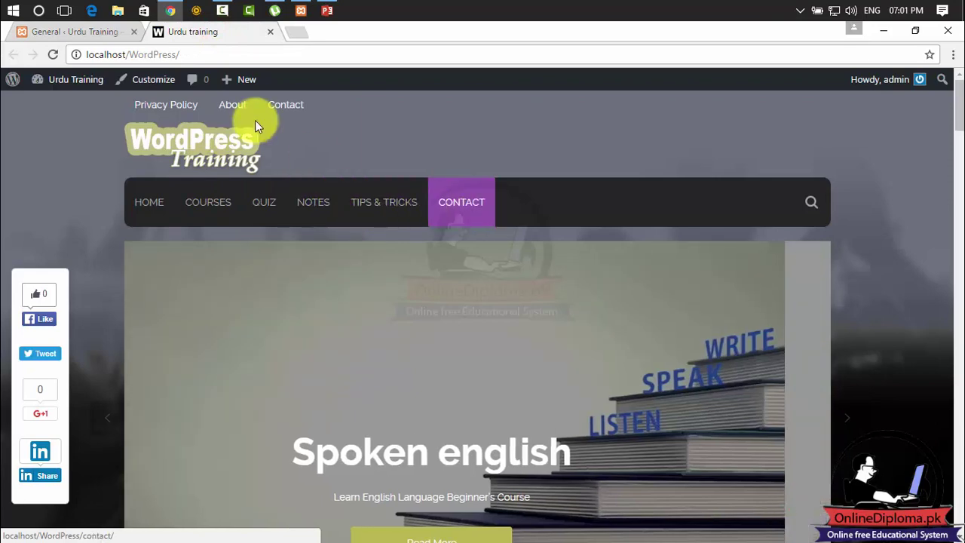
Return to the theme's Menu settings, set the menu effect to Slide Down and save the change.
click(93, 36)
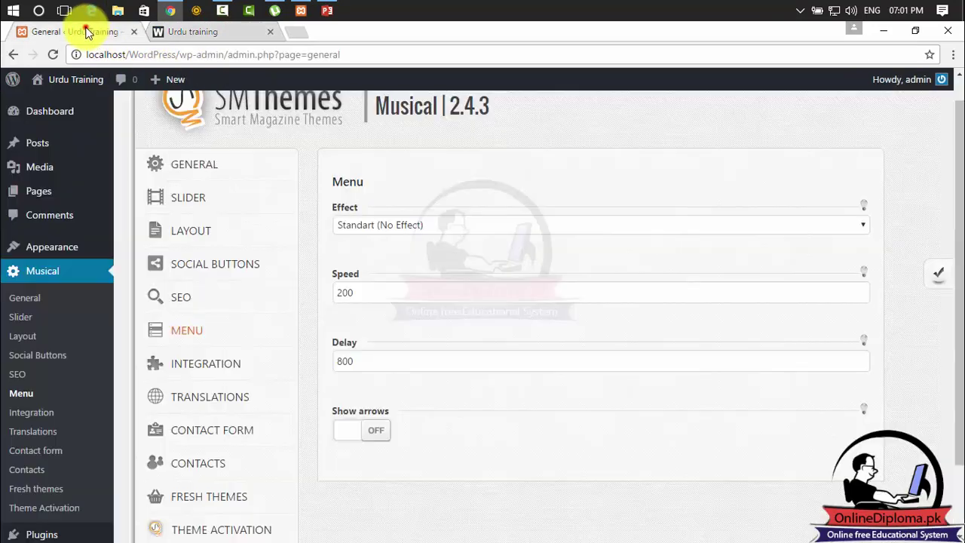
click(394, 229)
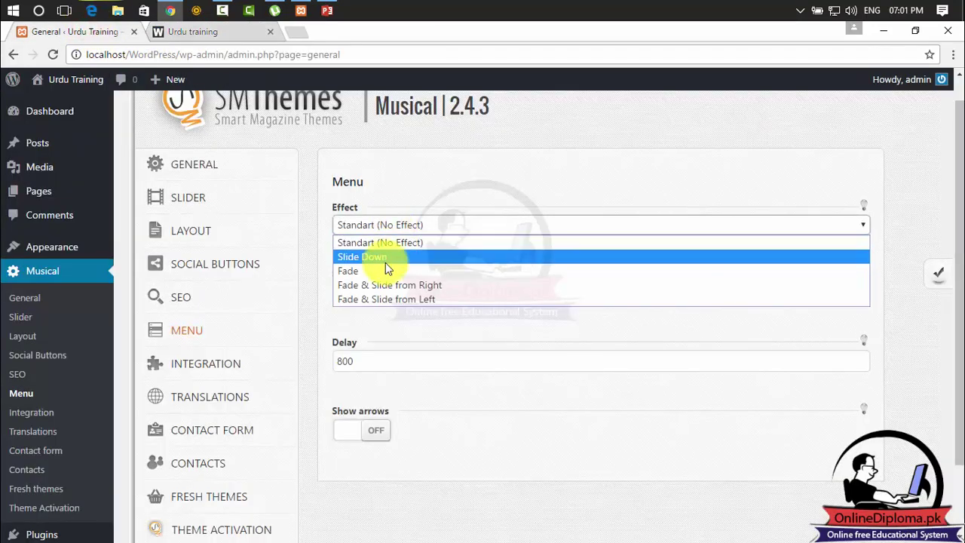
click(397, 260)
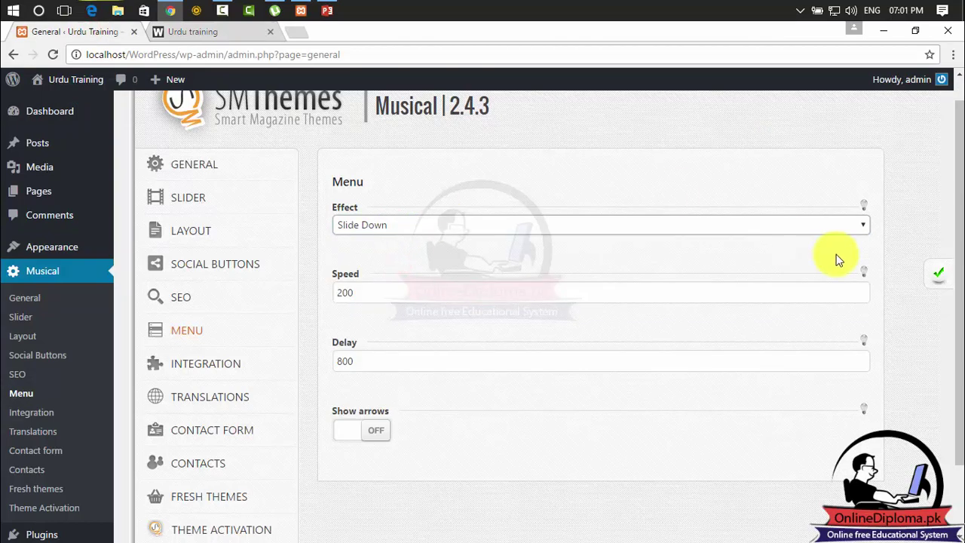
click(938, 280)
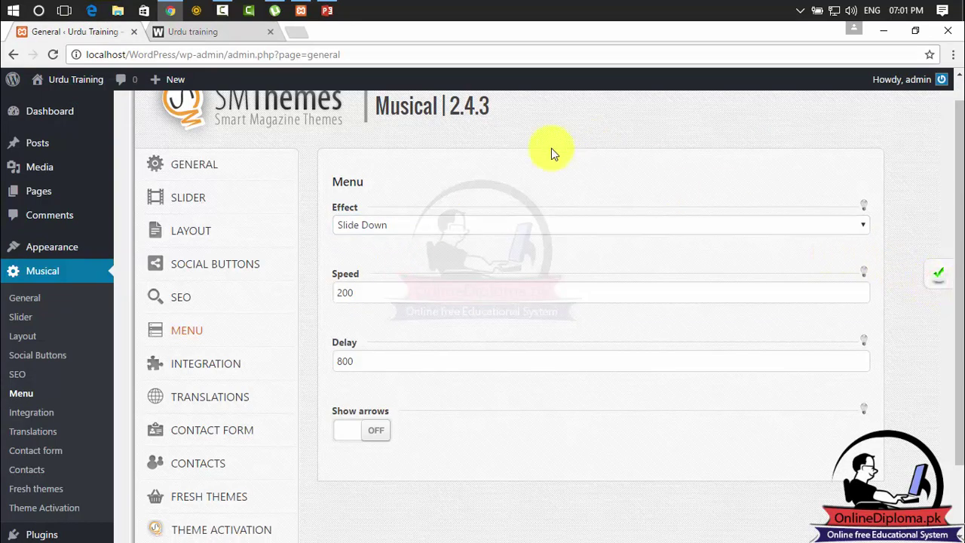
Reload the live site and check the drop-down effect on the Courses and Quiz menus.
click(218, 32)
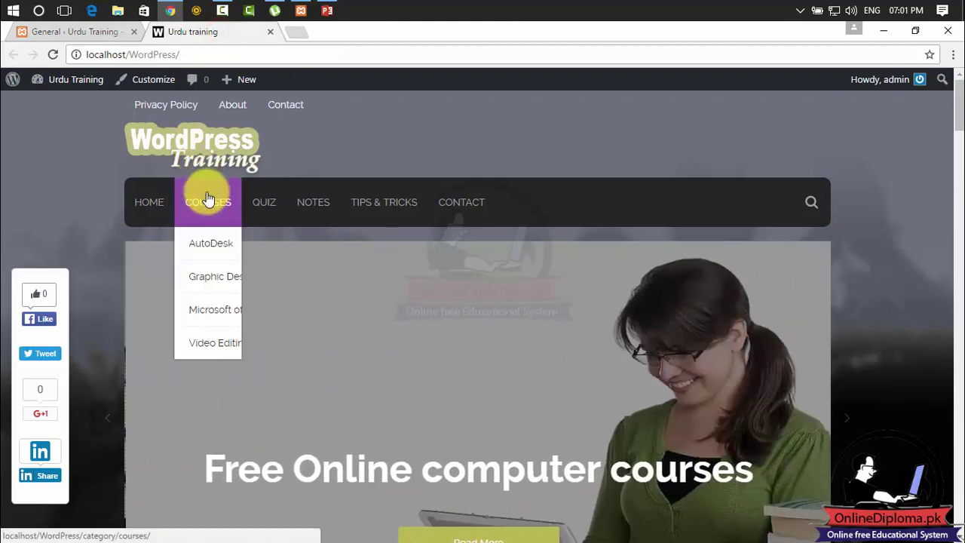
click(55, 54)
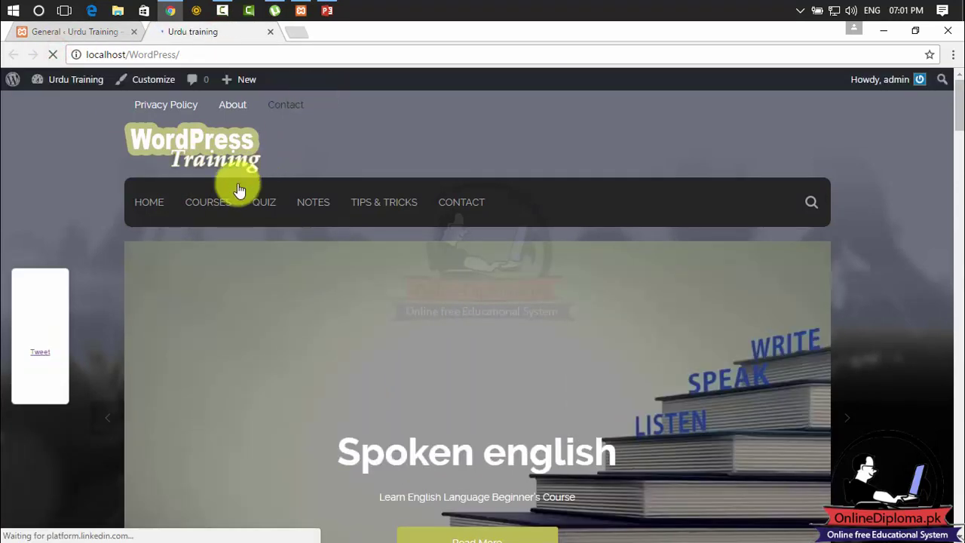
mouse_move(211, 202)
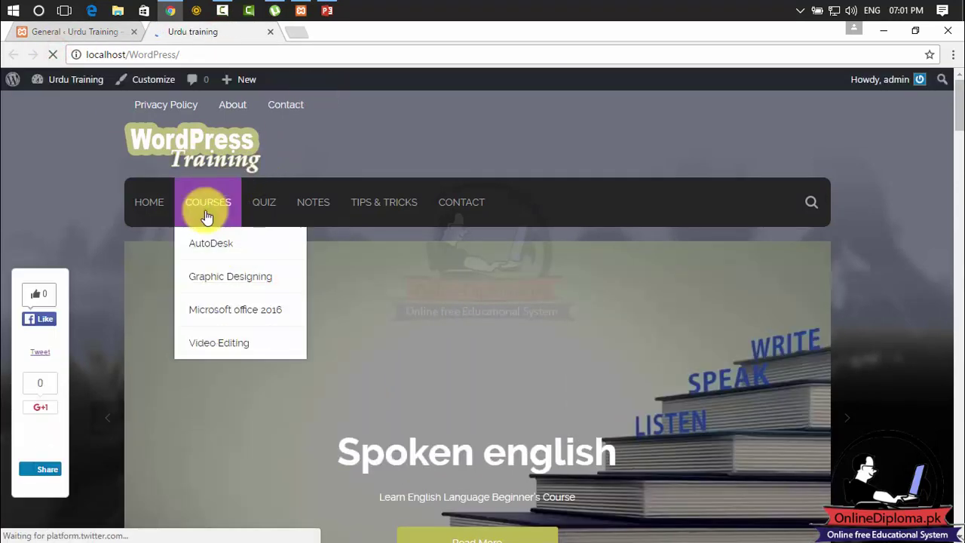
mouse_move(215, 254)
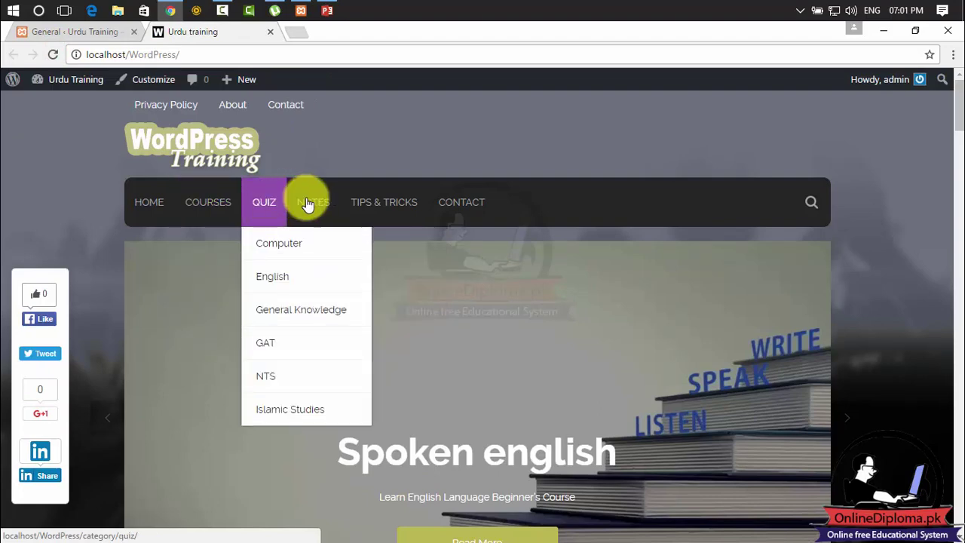
Return to the theme's Menu settings and set the menu effect to Standart (No Effect).
click(85, 34)
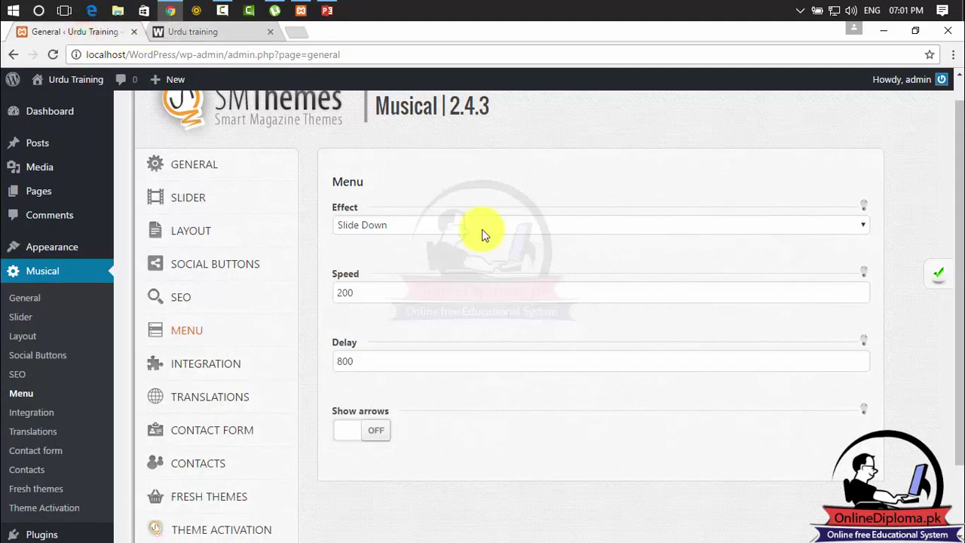
click(443, 226)
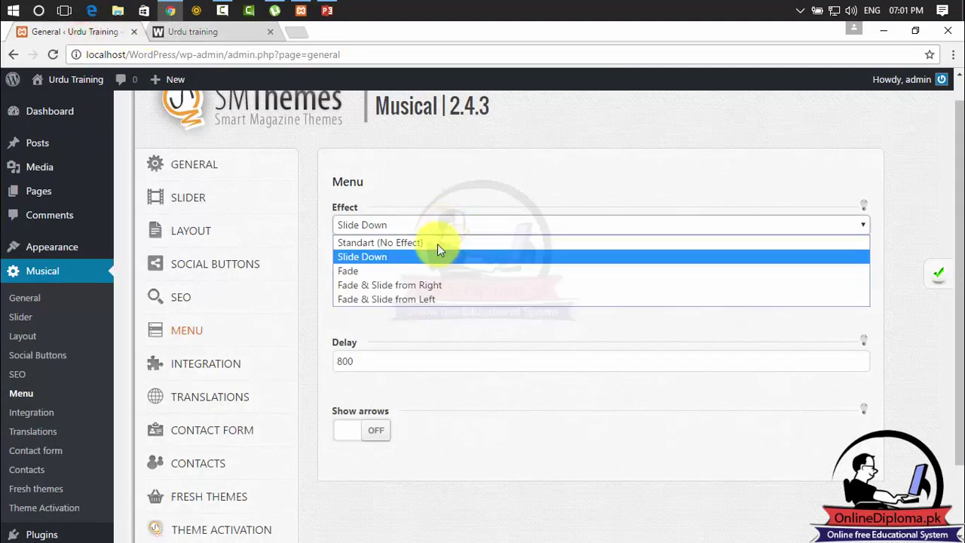
click(444, 300)
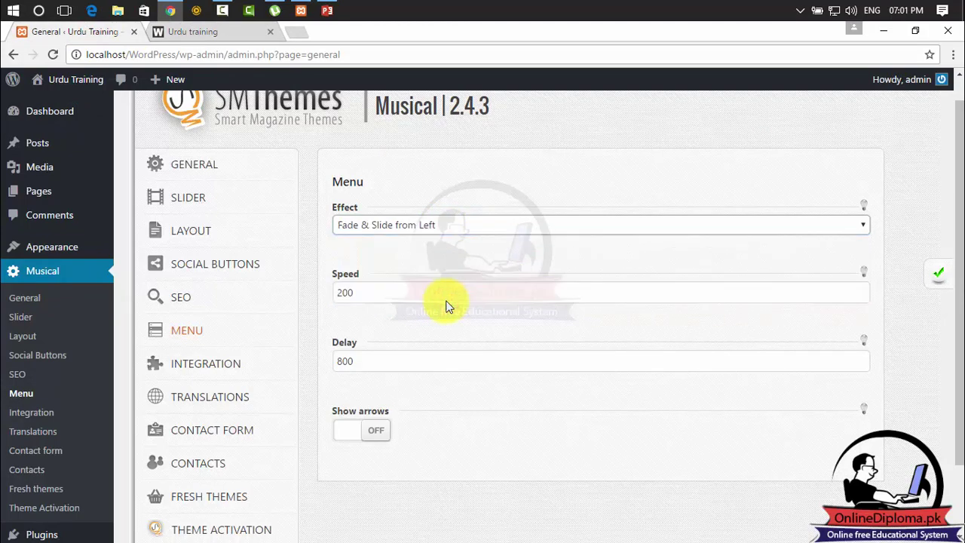
click(537, 221)
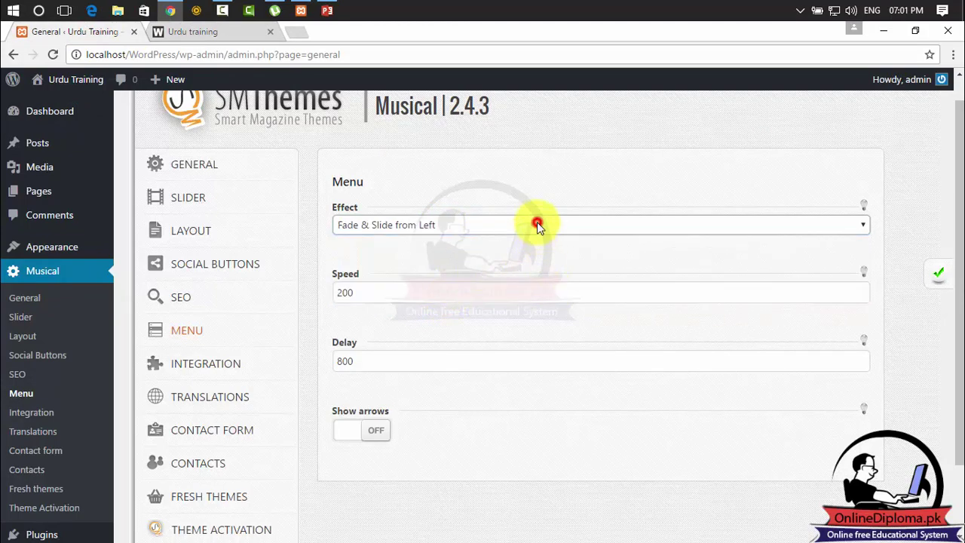
click(480, 242)
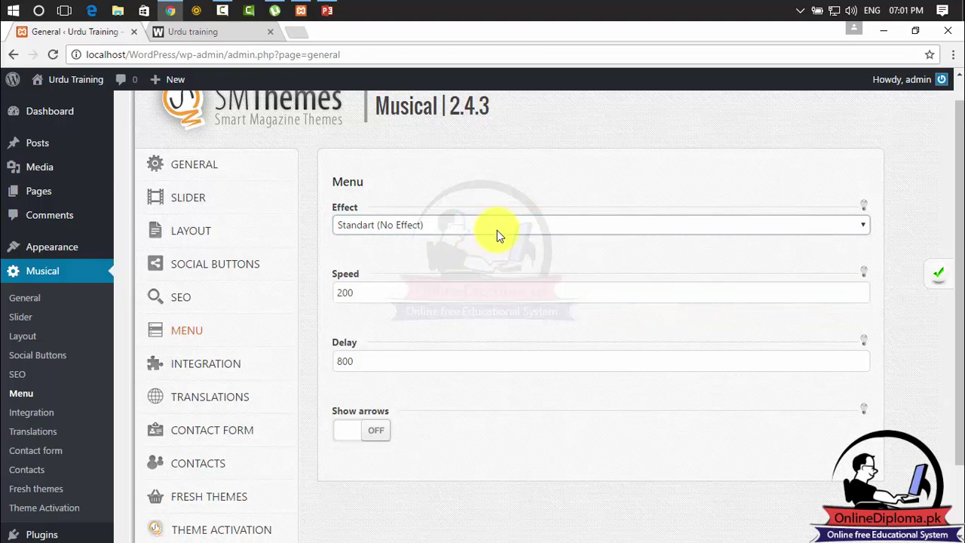
click(474, 292)
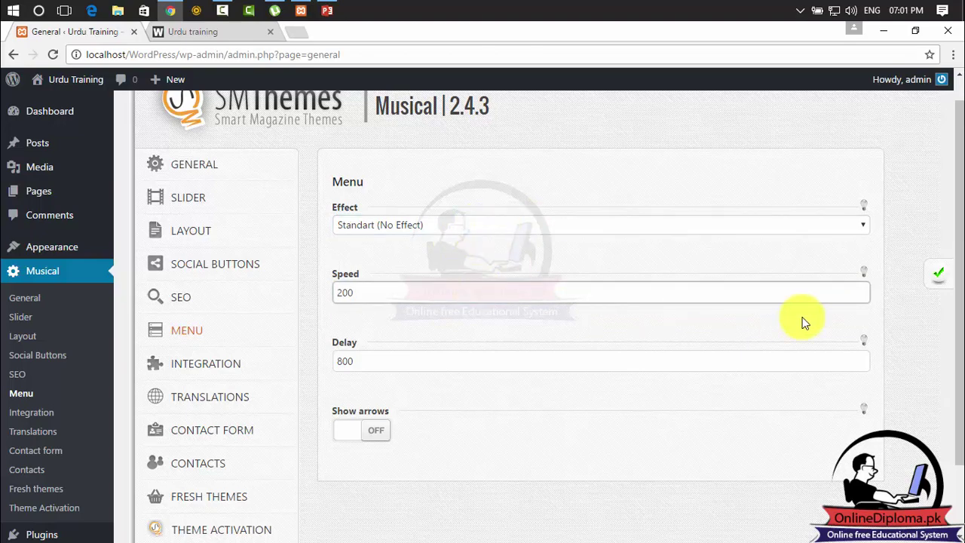
click(824, 294)
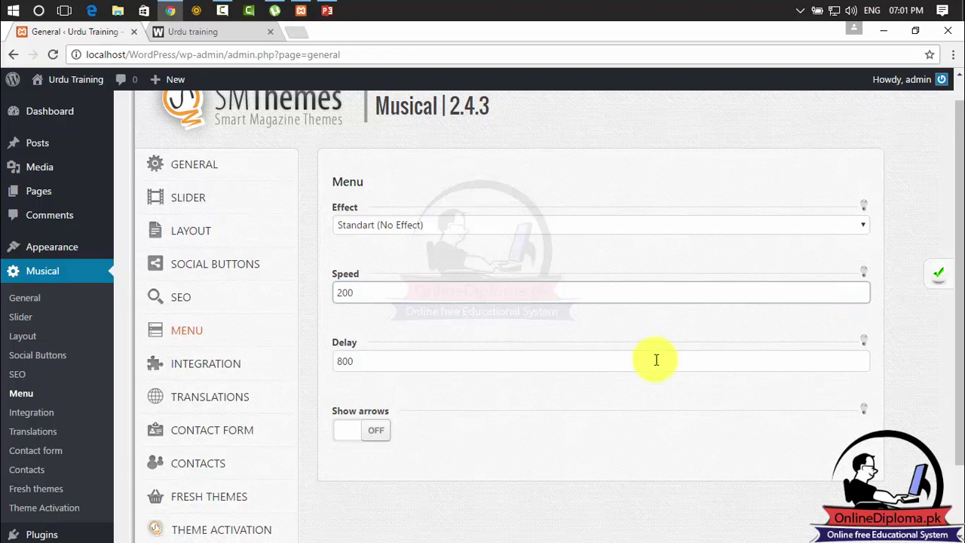
Turn on Show arrows for the navigation menu and save the Menu settings.
drag(962, 278, 958, 396)
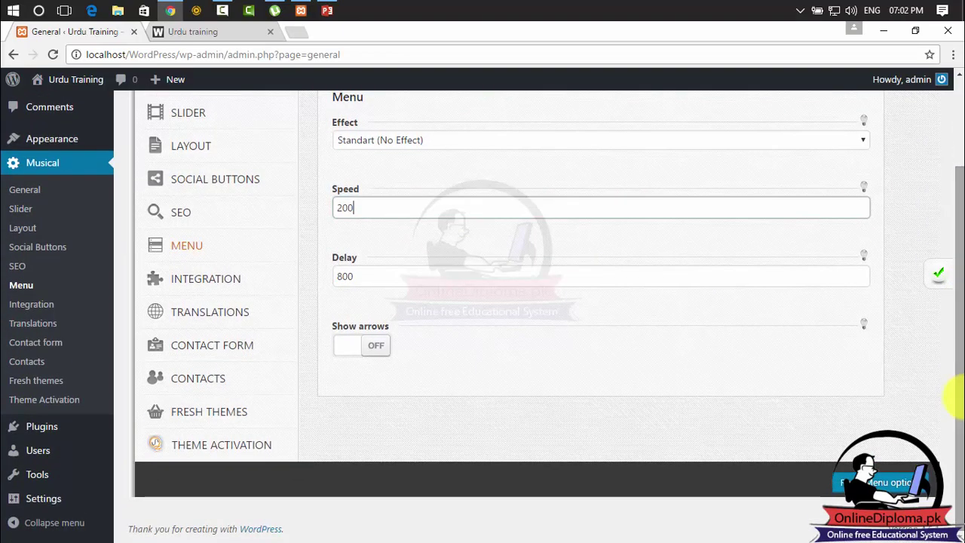
click(360, 355)
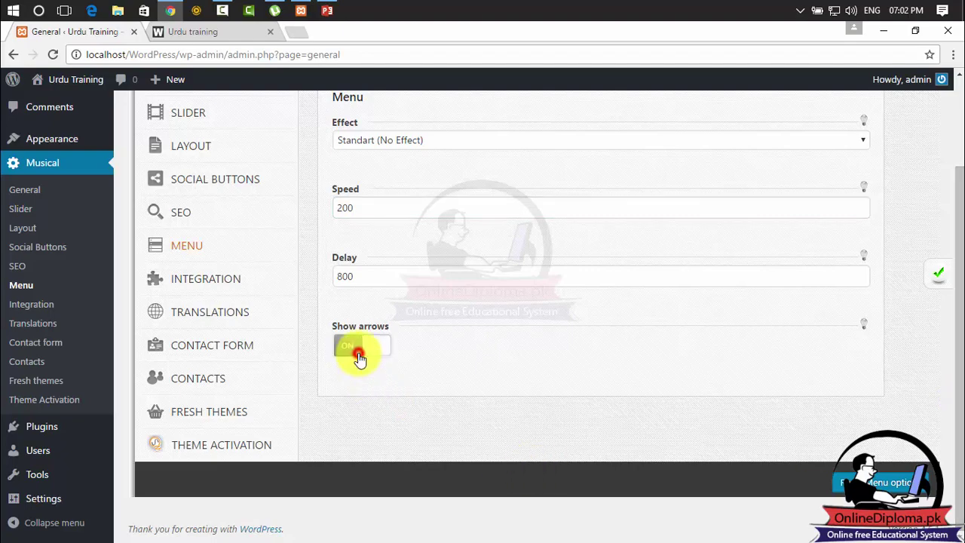
click(937, 274)
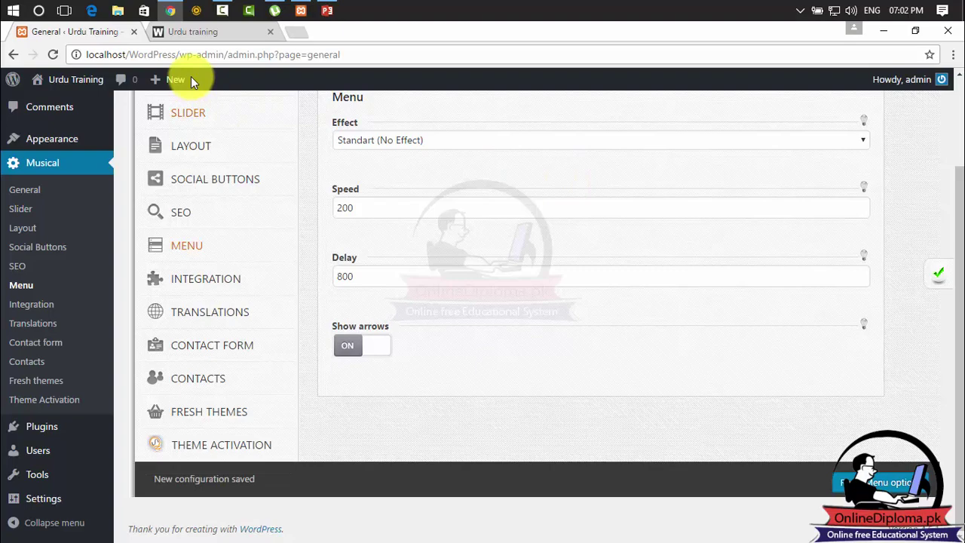
Reload the live site and check the menu arrows and submenus under Courses and Quiz.
click(191, 37)
click(53, 57)
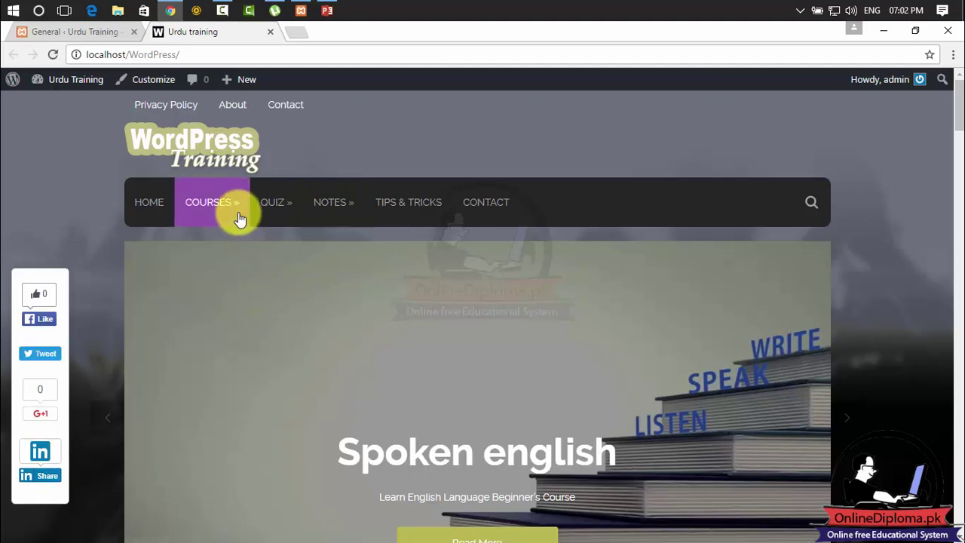
mouse_move(237, 215)
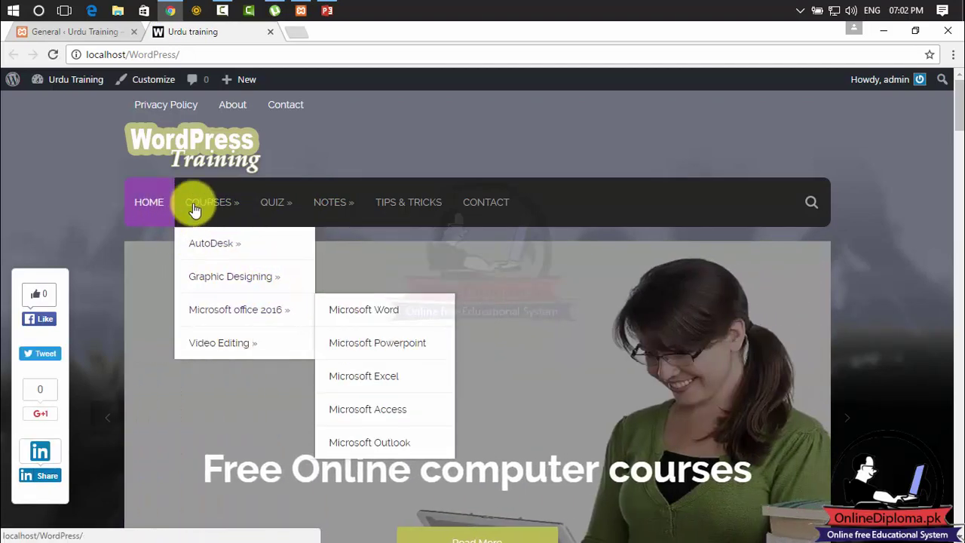
mouse_move(290, 211)
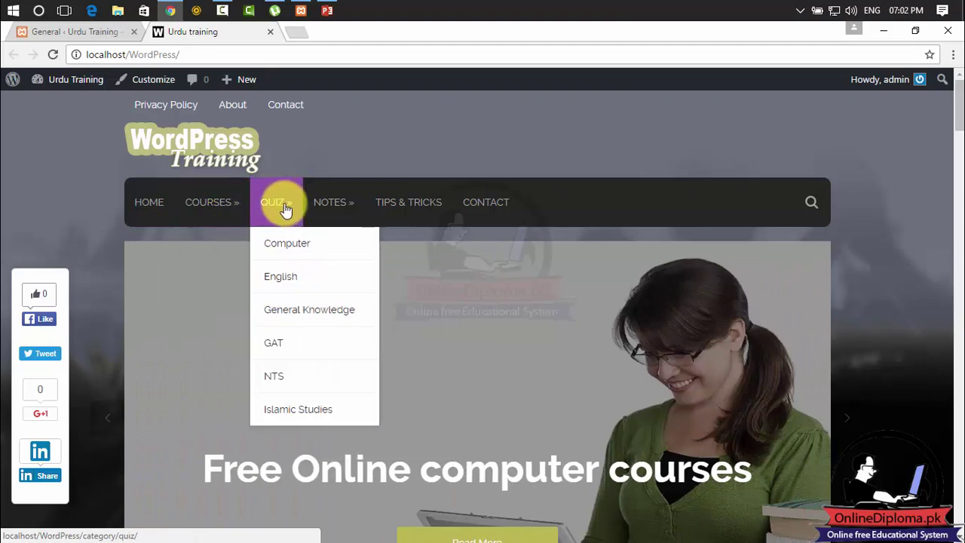
Return to the theme's Menu settings, turn off Show arrows and save the change.
click(103, 32)
click(383, 346)
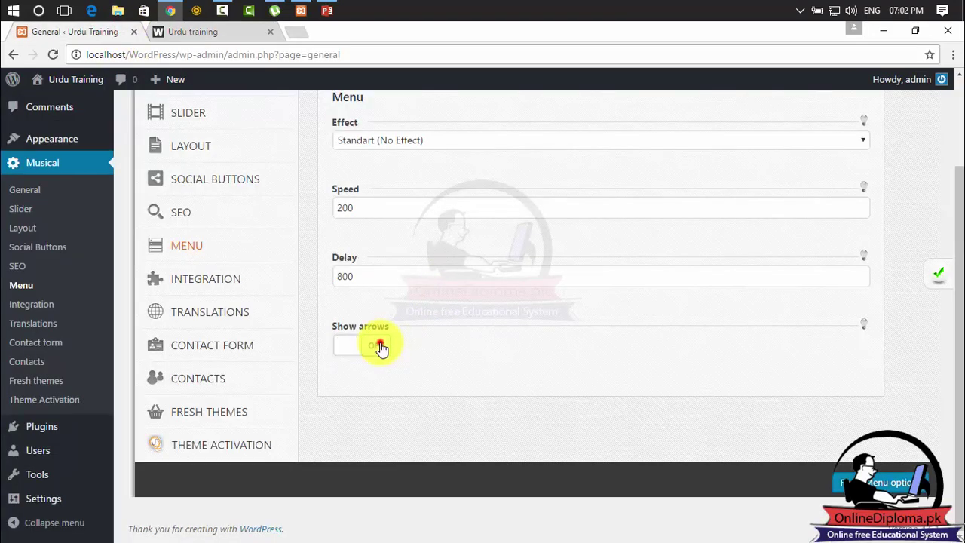
click(937, 274)
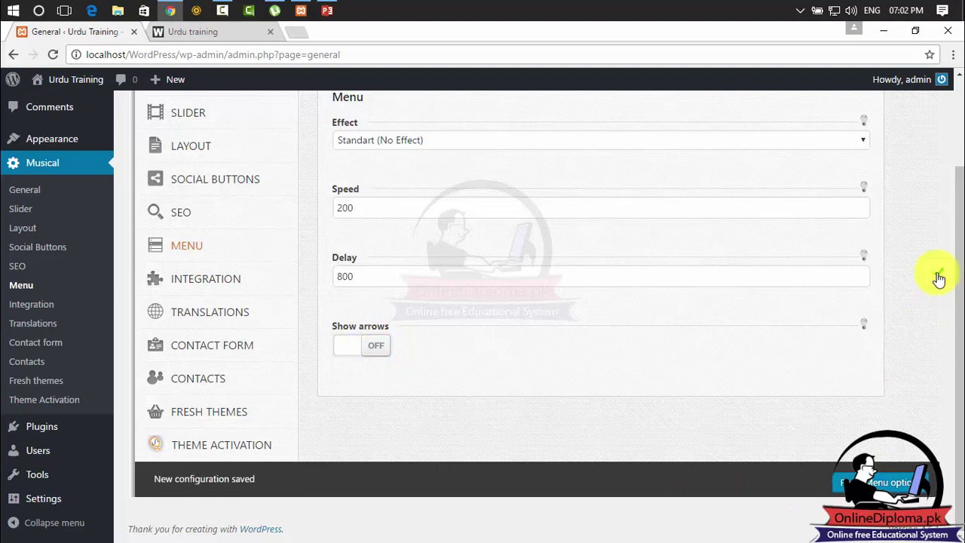
Open the theme's Integration settings and review the Google Maps API key, RSS URL, Custom CSS, Head Code and Footer Code fields.
click(255, 283)
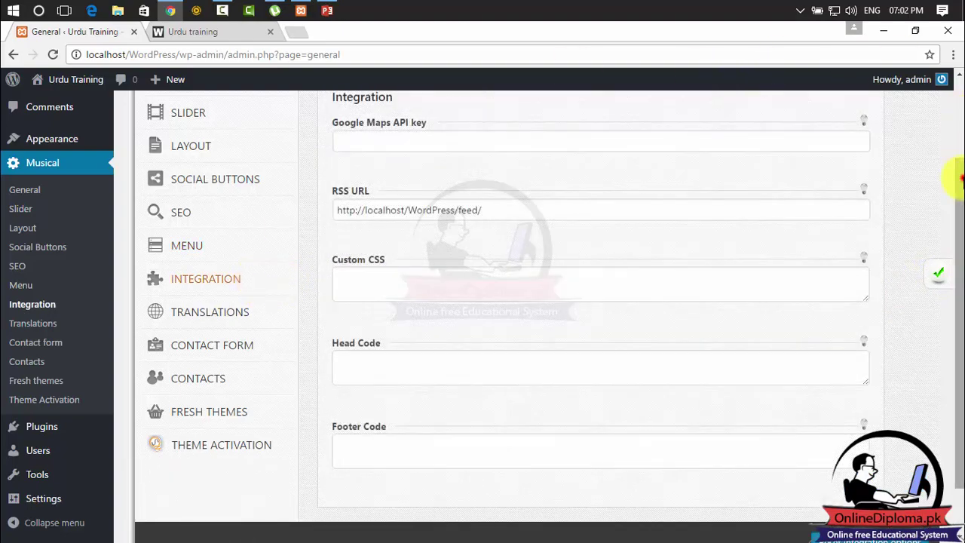
drag(960, 165, 958, 114)
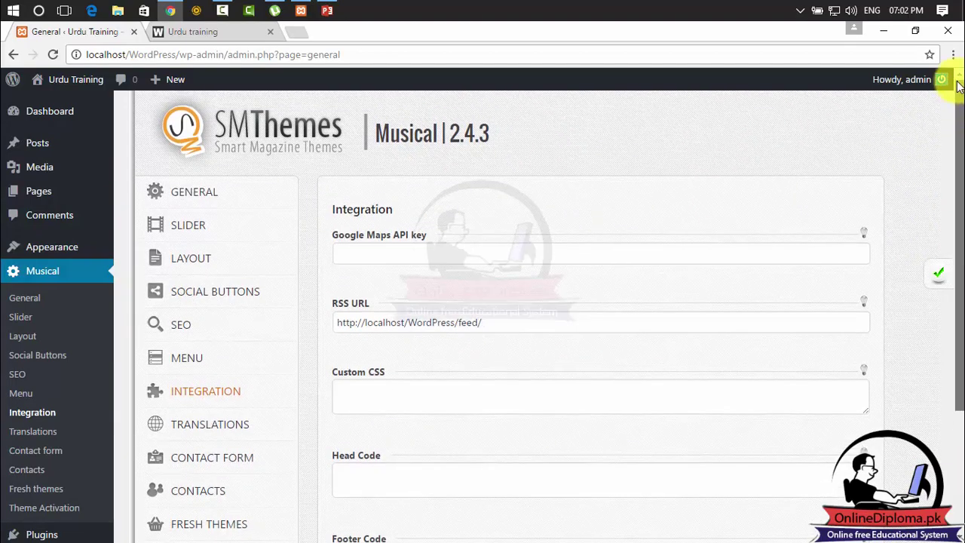
drag(960, 84, 959, 242)
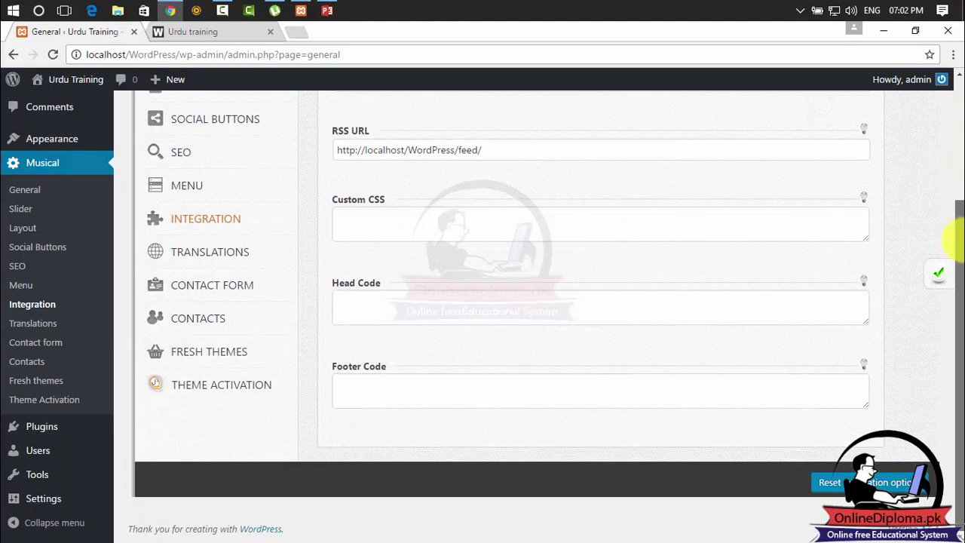
drag(960, 243, 947, 194)
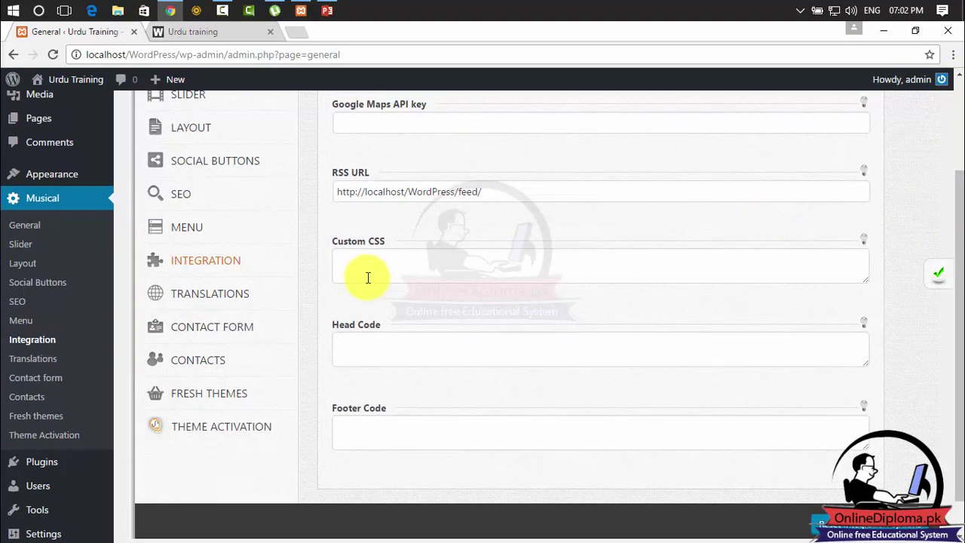
Open the theme's Translations settings and review the text fields under General Text and Custom Template Text.
click(222, 292)
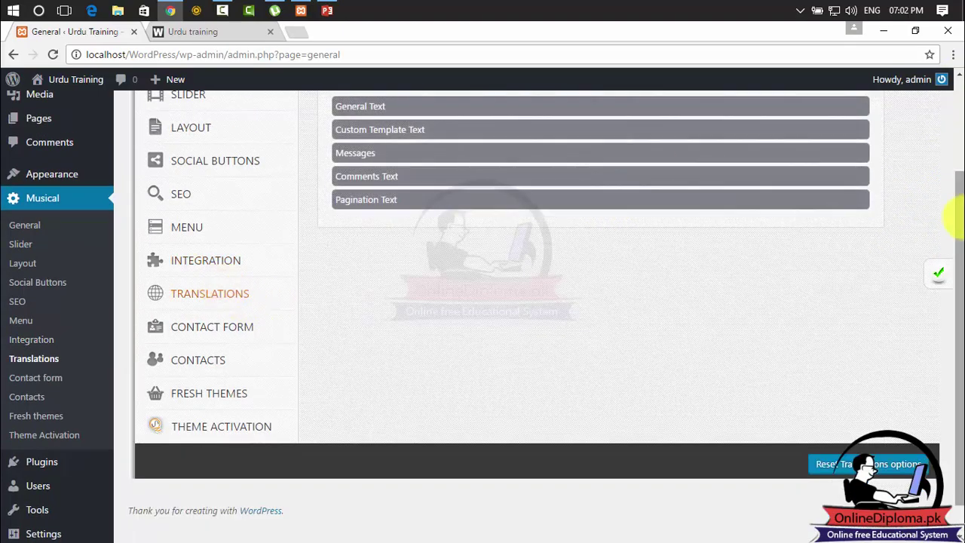
drag(960, 216, 930, 147)
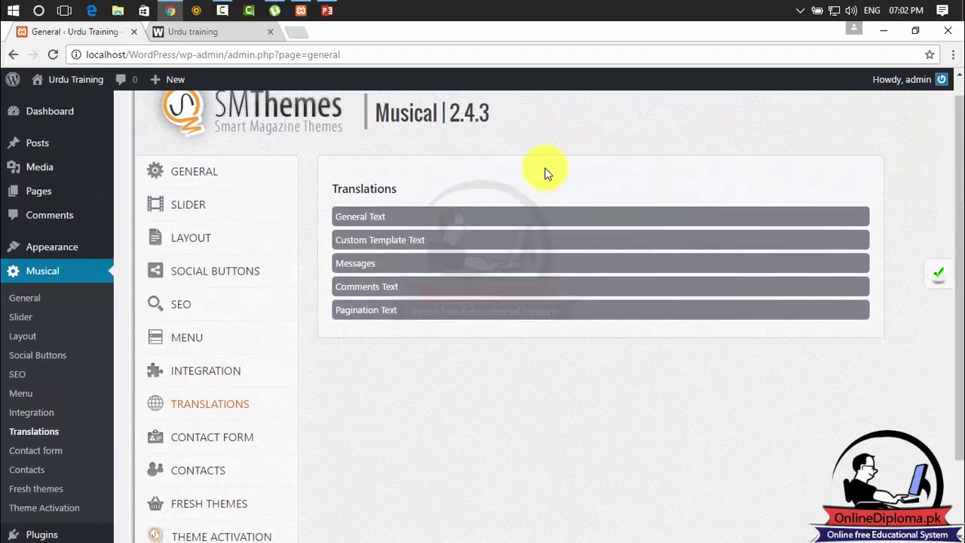
click(453, 222)
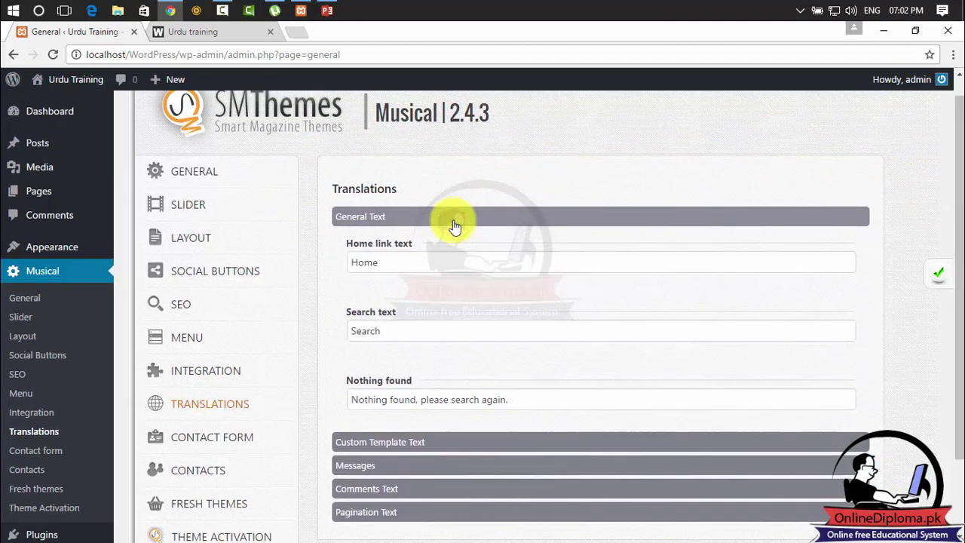
click(421, 332)
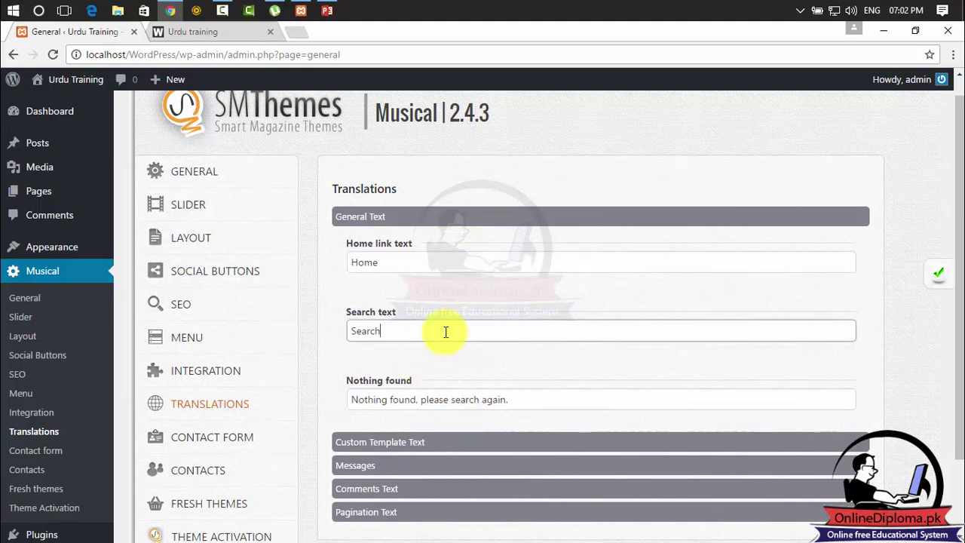
click(380, 446)
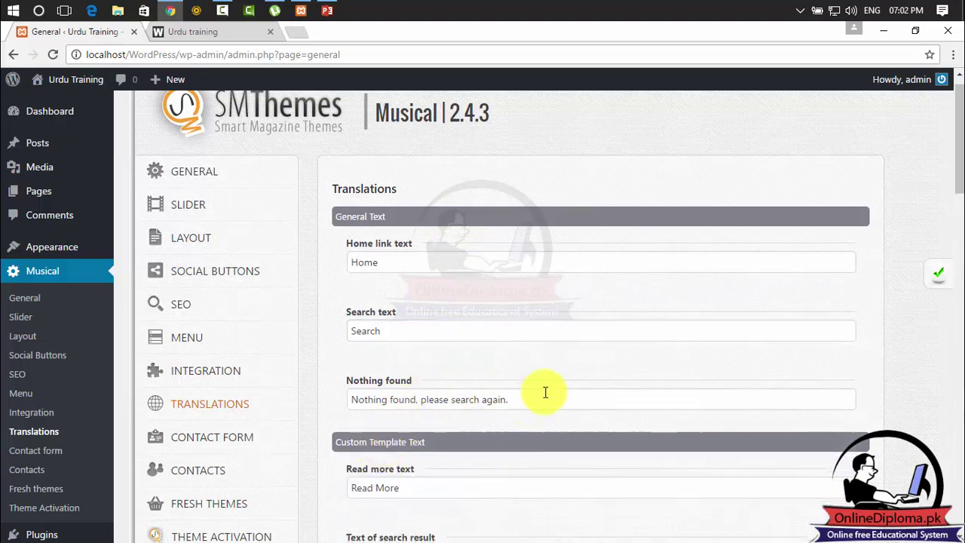
drag(960, 174, 958, 224)
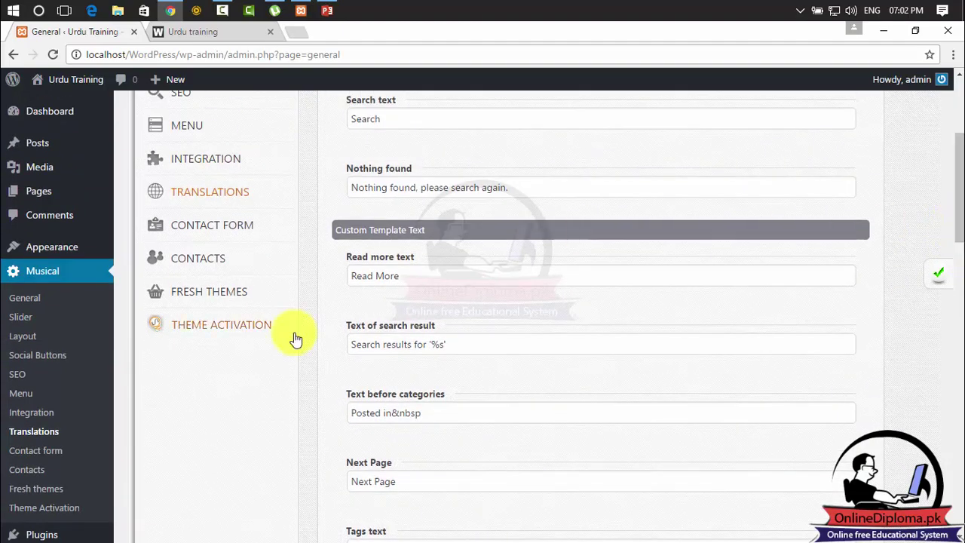
Open the Contact form settings and review the map address, contact details, form fields and message email options.
click(221, 225)
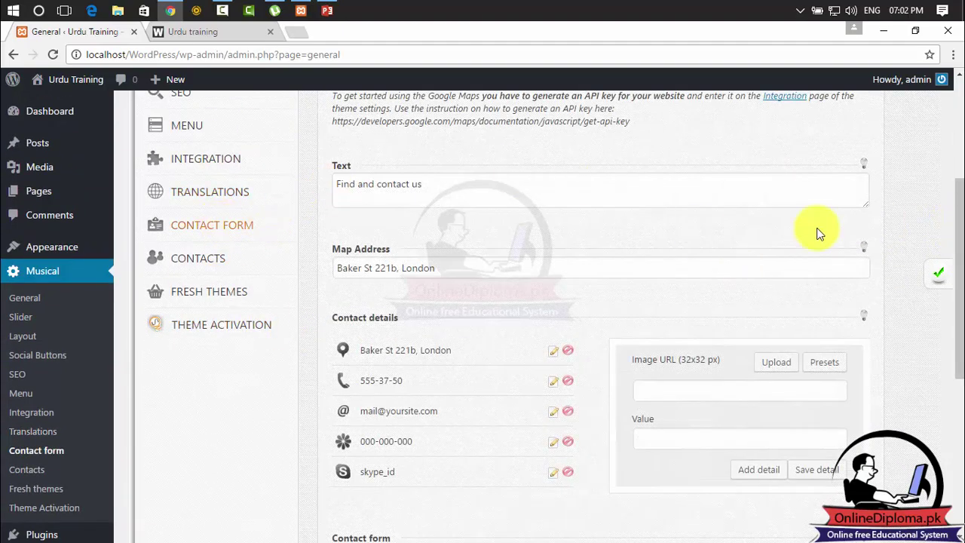
drag(957, 216, 958, 343)
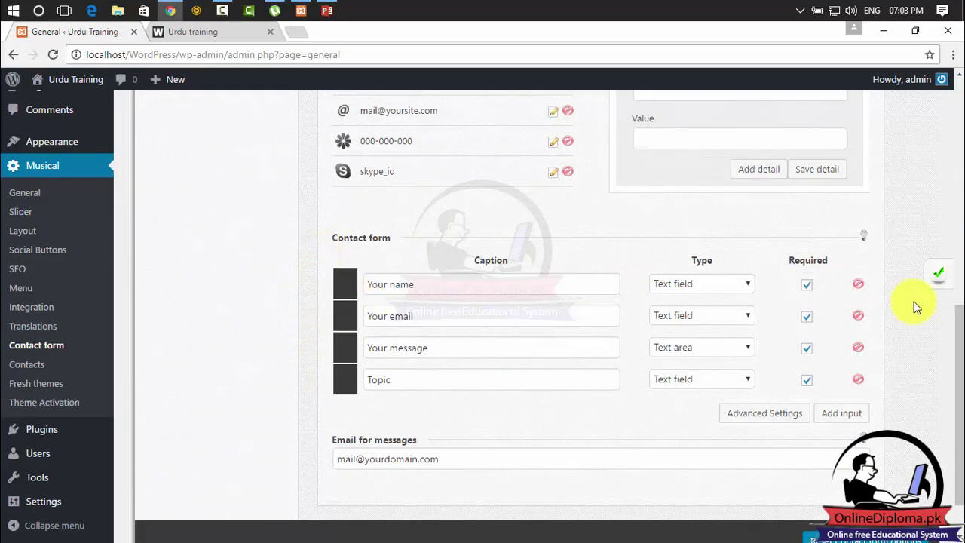
click(958, 347)
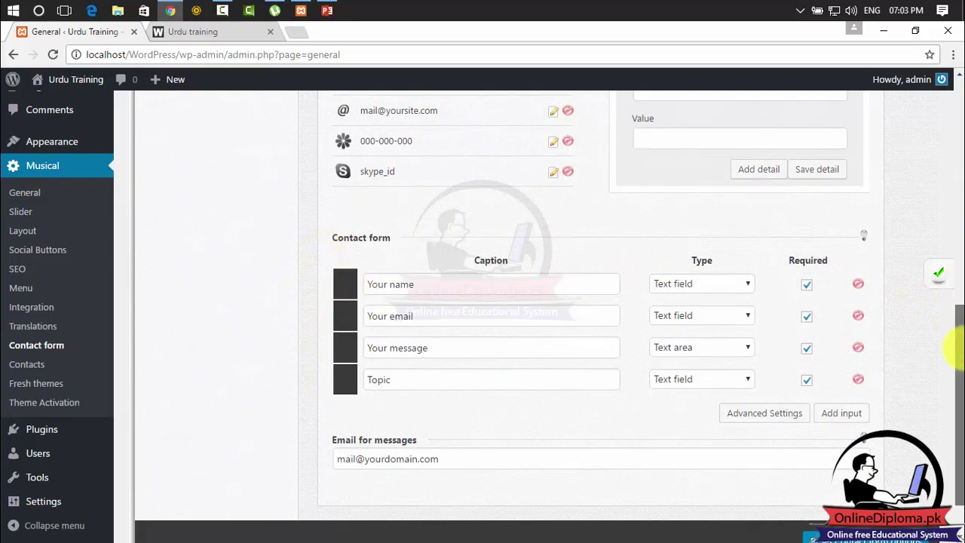
drag(960, 349, 960, 377)
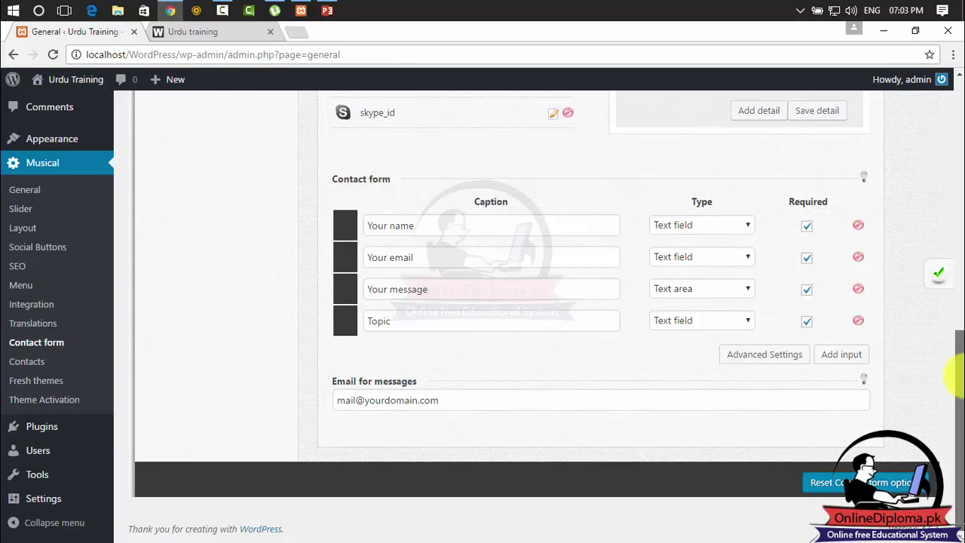
drag(957, 374, 948, 262)
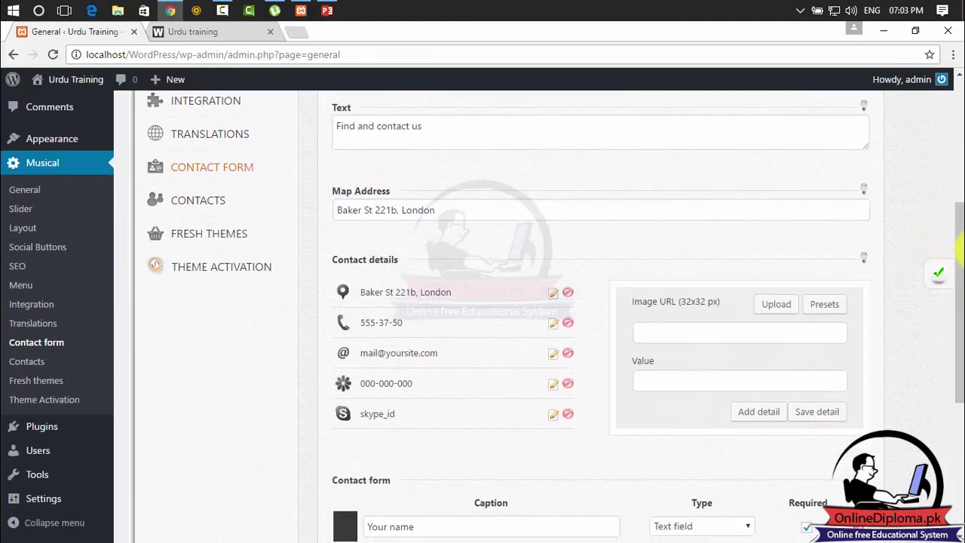
Open the address and phone entries under Contact details for editing and examine their Image URL and Value fields.
click(373, 292)
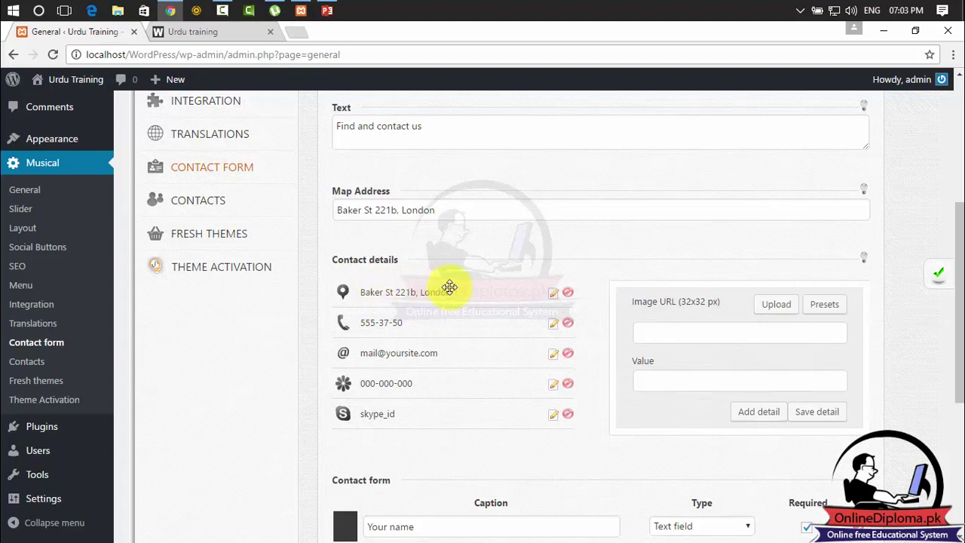
mouse_move(951, 323)
mouse_down()
mouse_move(951, 280)
mouse_move(951, 323)
mouse_up()
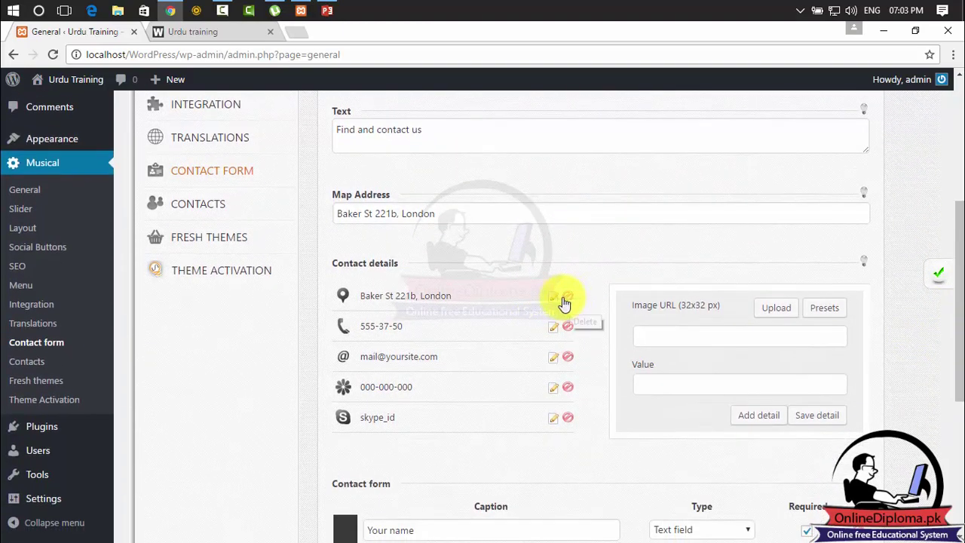
click(554, 300)
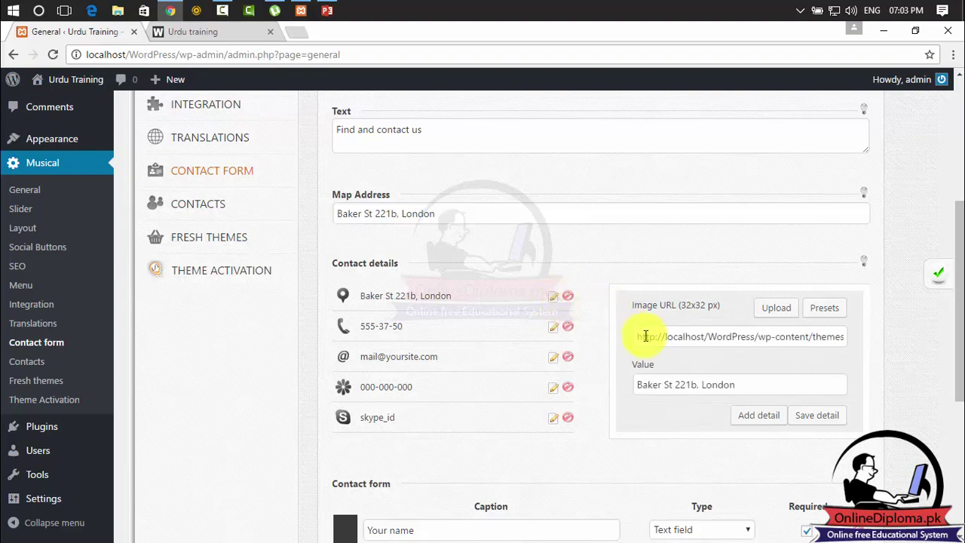
click(744, 384)
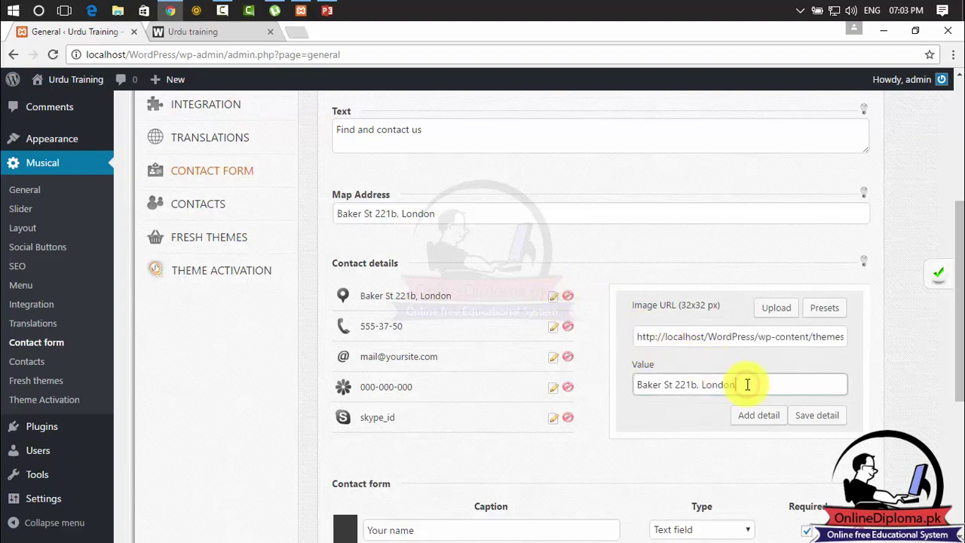
drag(729, 377, 632, 399)
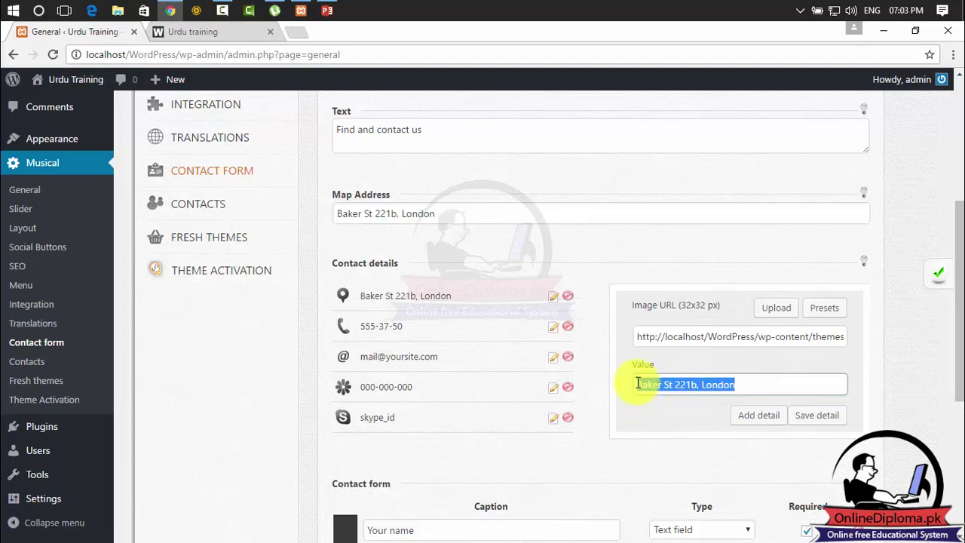
click(751, 385)
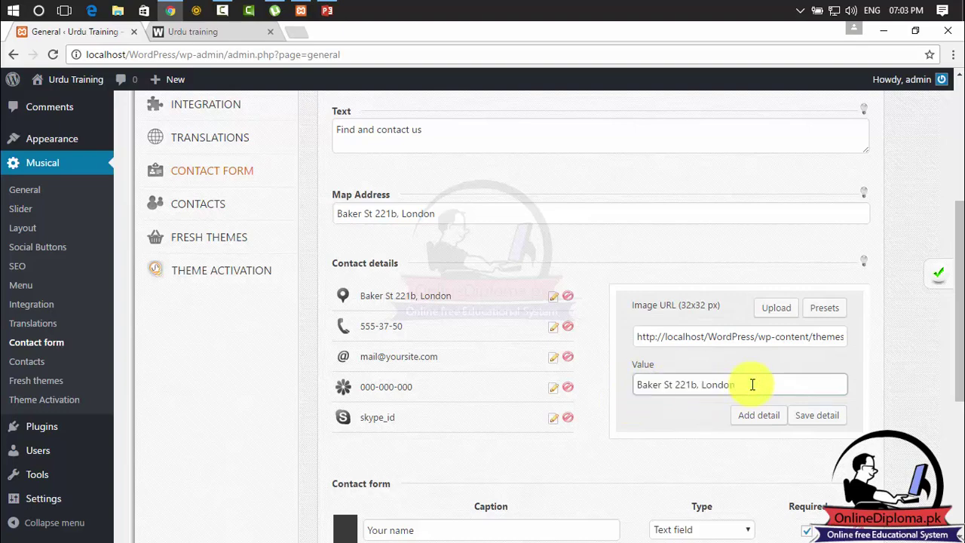
drag(752, 384, 575, 409)
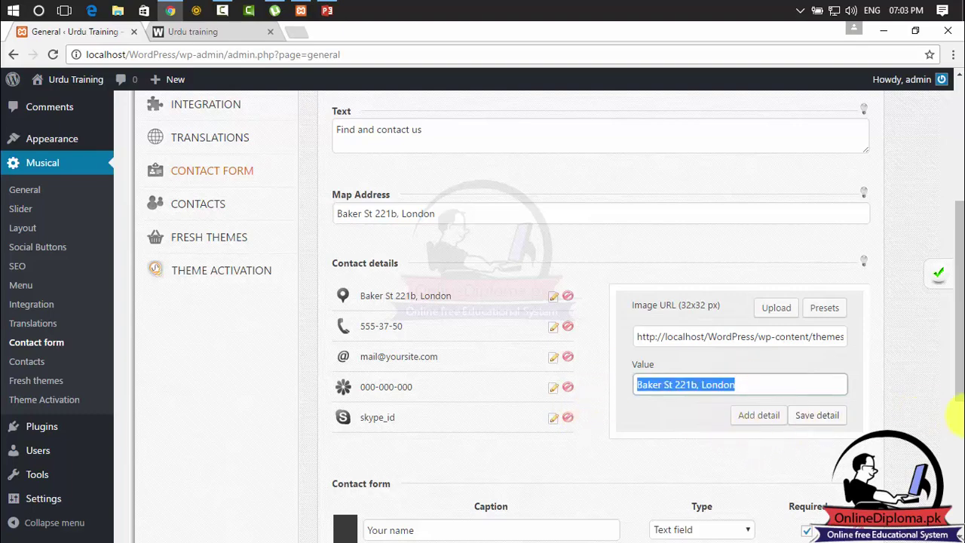
click(552, 330)
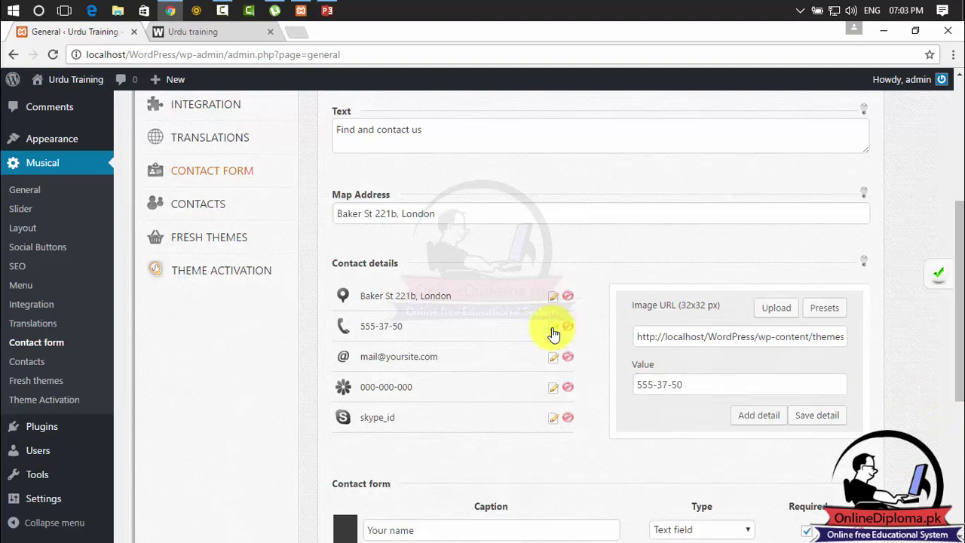
click(690, 384)
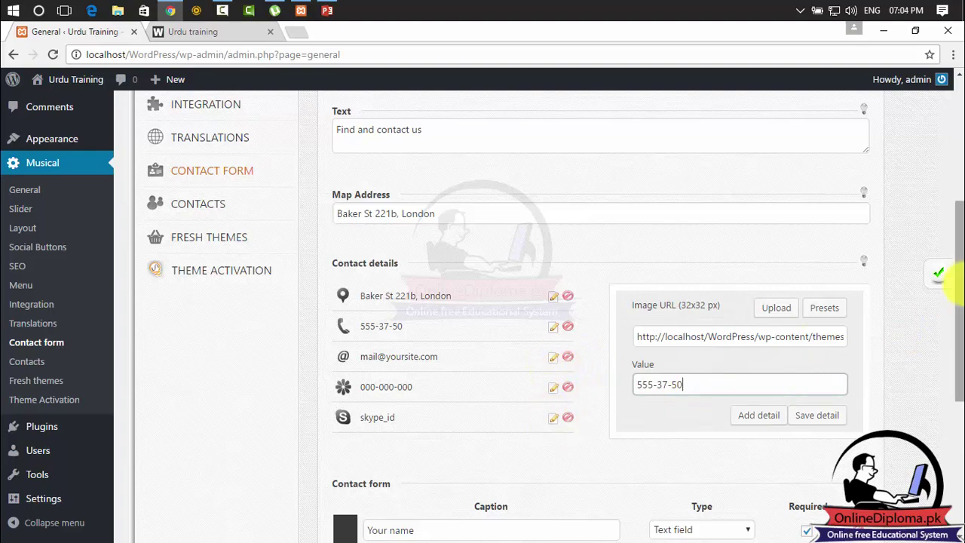
Examine the Contact form captions for Your name, Your email, Your message and Topic.
drag(957, 300, 955, 414)
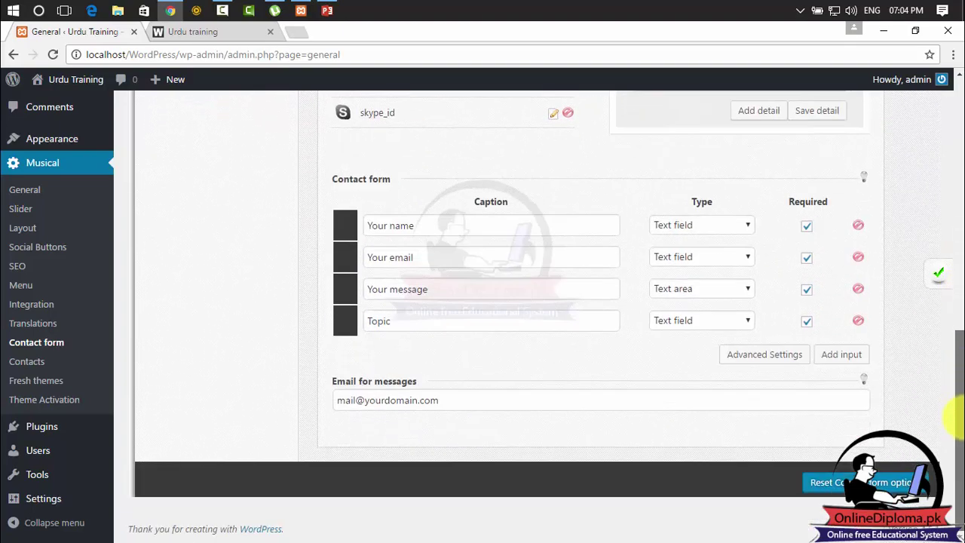
click(433, 229)
click(431, 253)
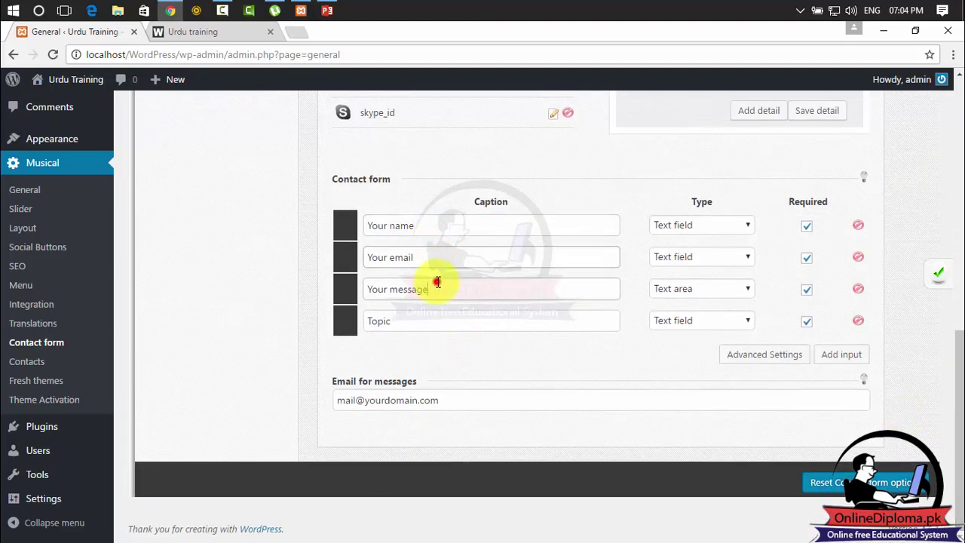
click(436, 284)
click(436, 310)
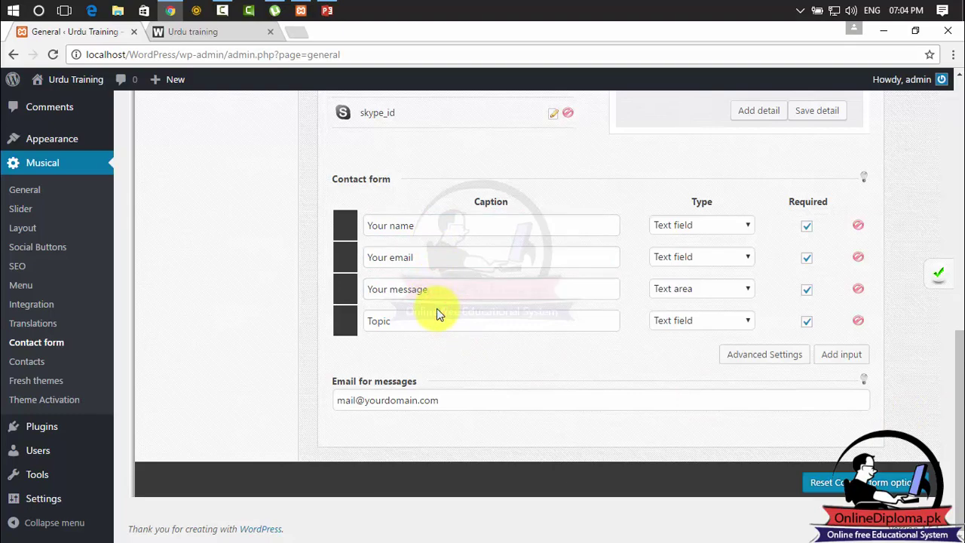
Try the Required option on the Your name field, and show and hide the contact form's advanced settings.
click(807, 227)
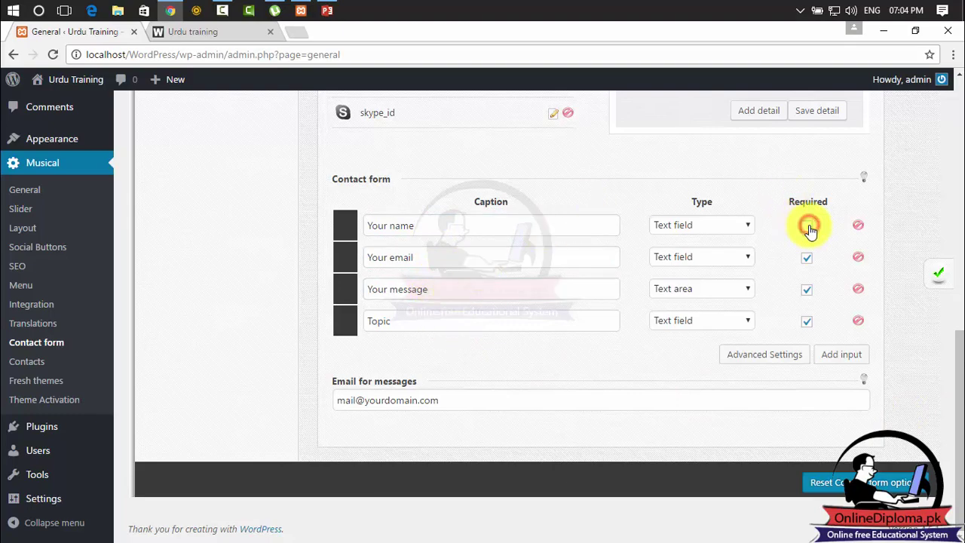
click(765, 364)
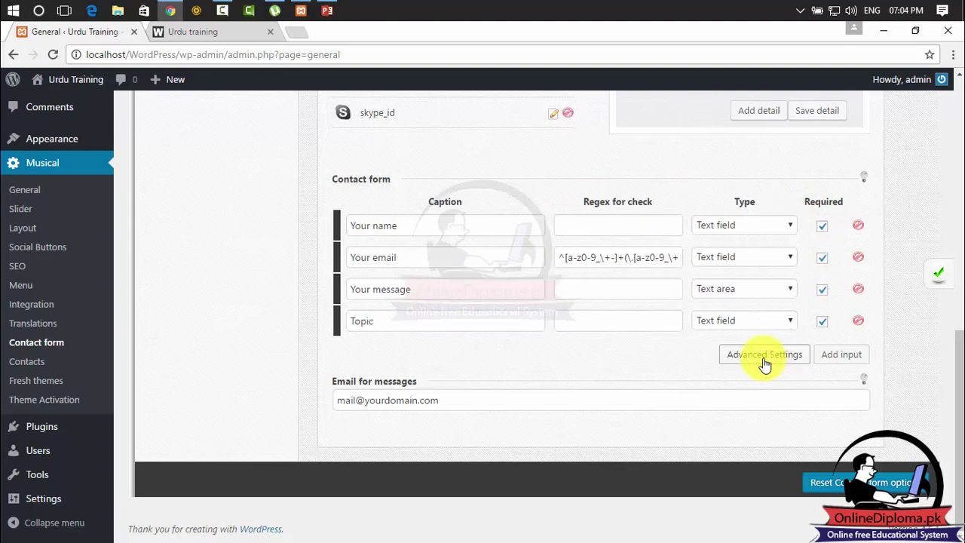
click(765, 363)
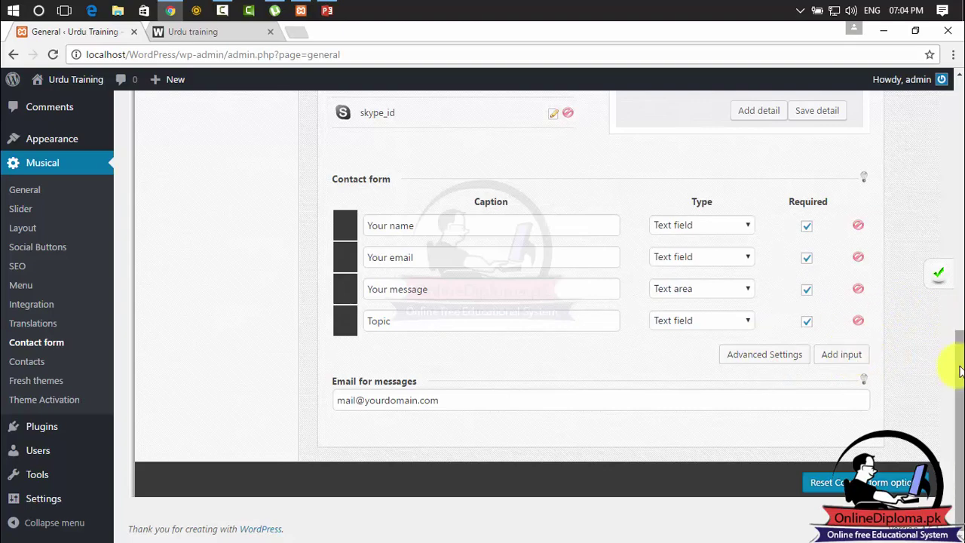
Review the theme's Contacts page with its author and support links, and browse the Fresh themes catalog.
drag(952, 366, 947, 158)
click(202, 407)
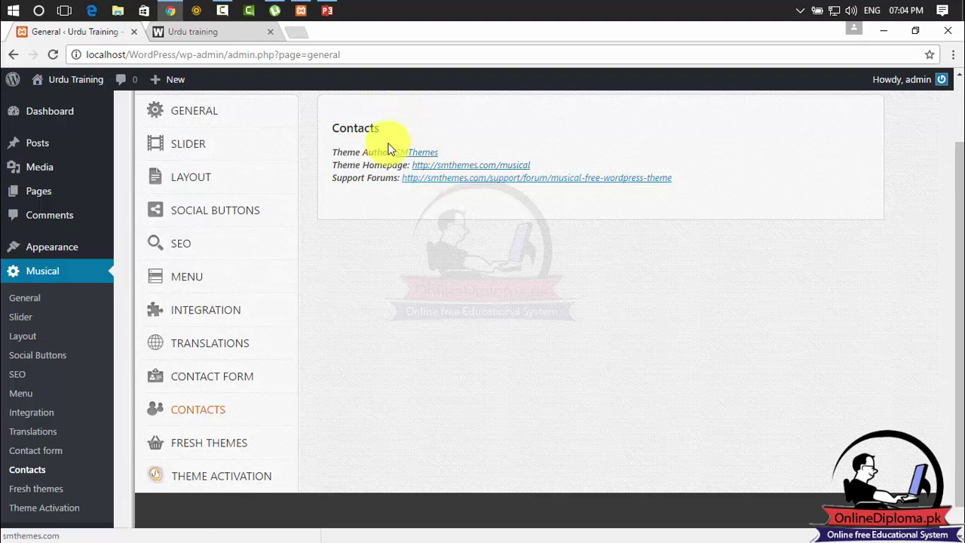
click(224, 444)
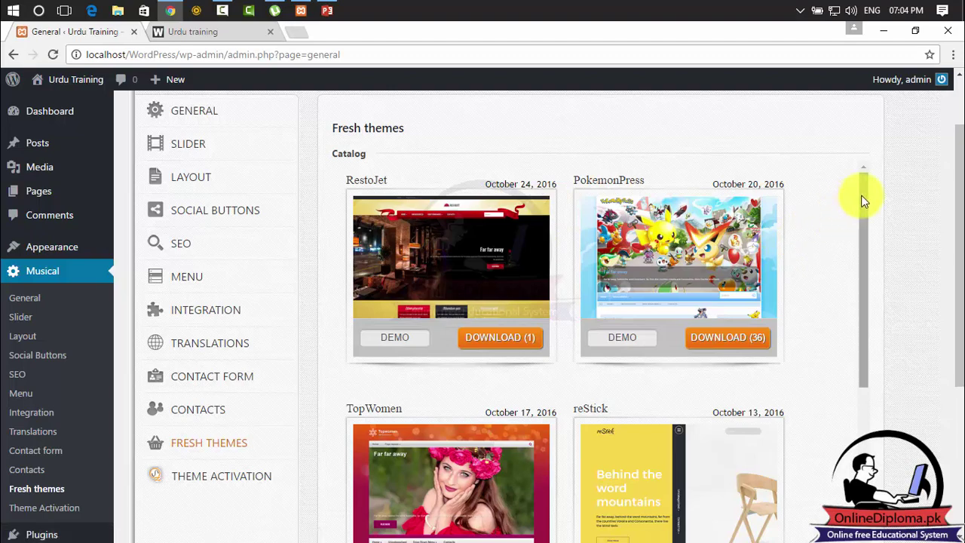
drag(860, 197, 878, 463)
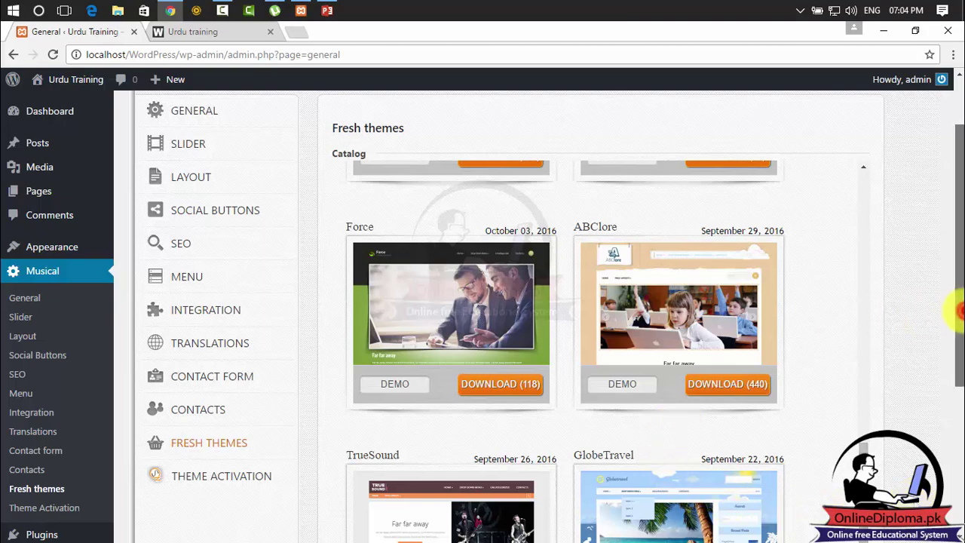
drag(958, 309, 947, 430)
scroll(930, 263, up, 5)
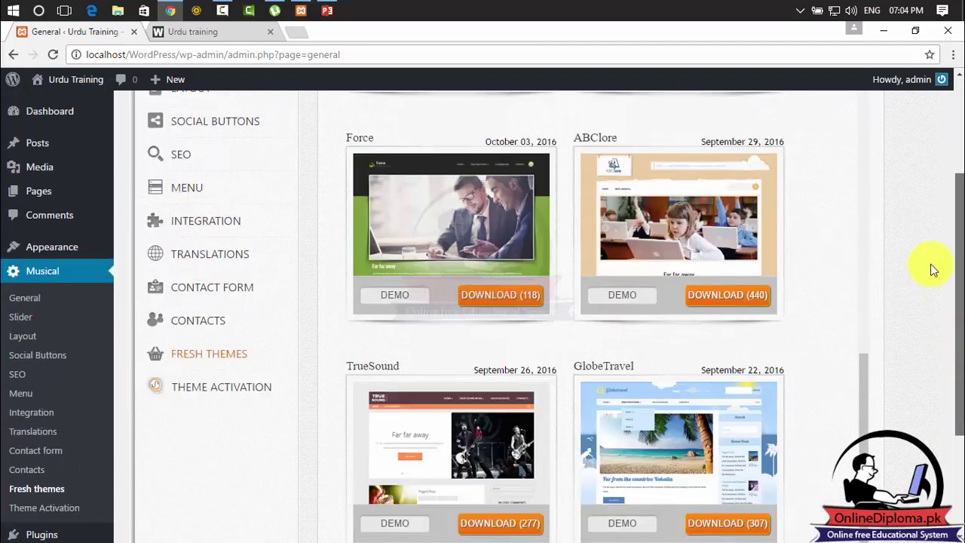
scroll(933, 269, down, 3)
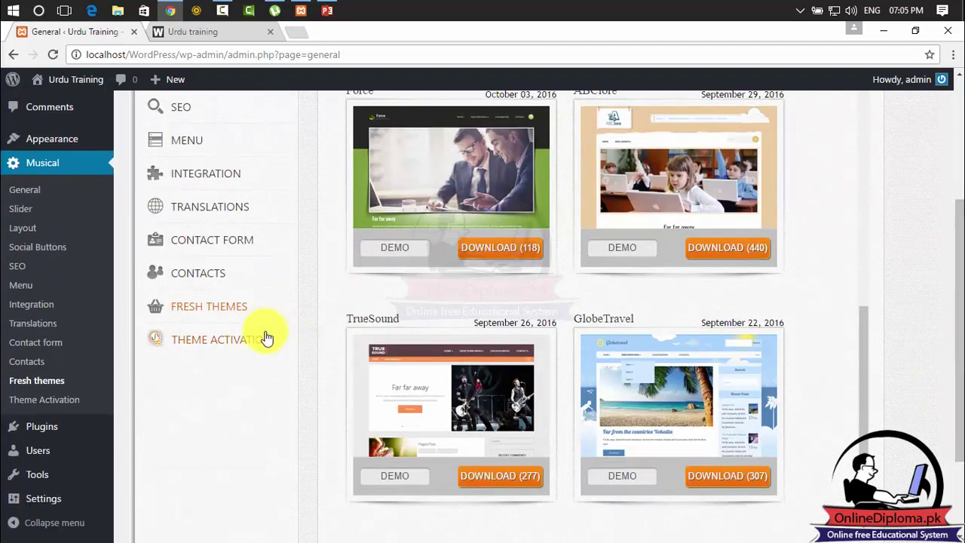
Open the Theme Activation page and review the purchase option and the Activate theme field.
click(240, 343)
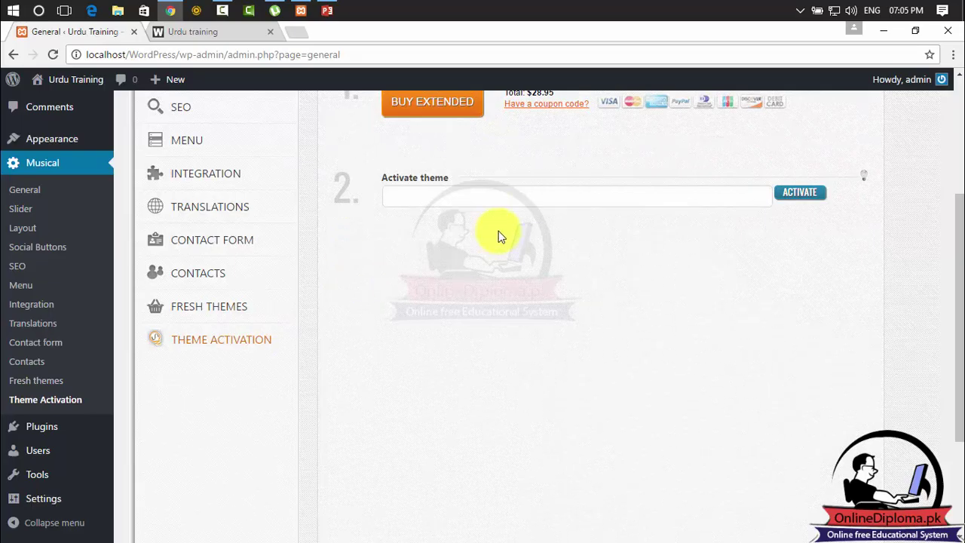
click(534, 200)
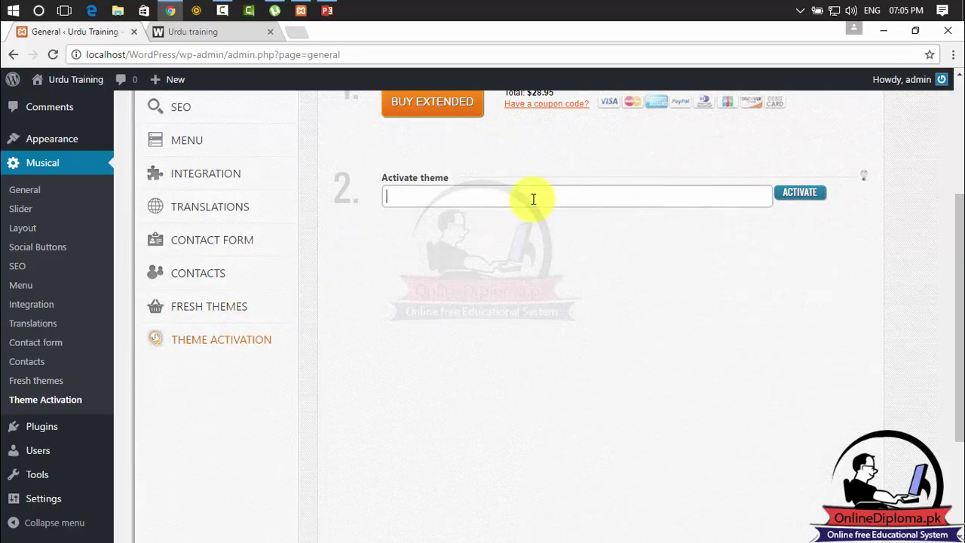
scroll(952, 173, up, 2)
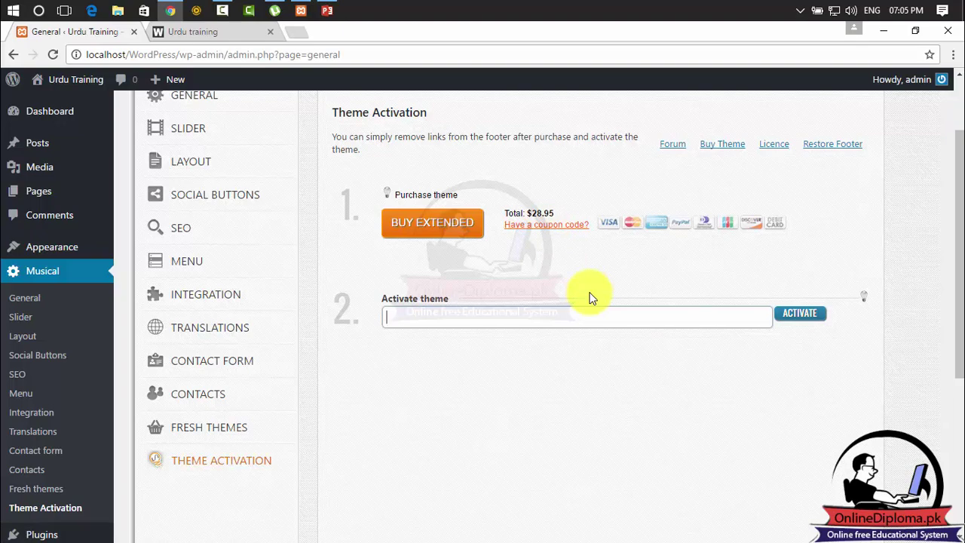
Switch to the live site and examine the homepage down to the credit links in the footer.
click(223, 31)
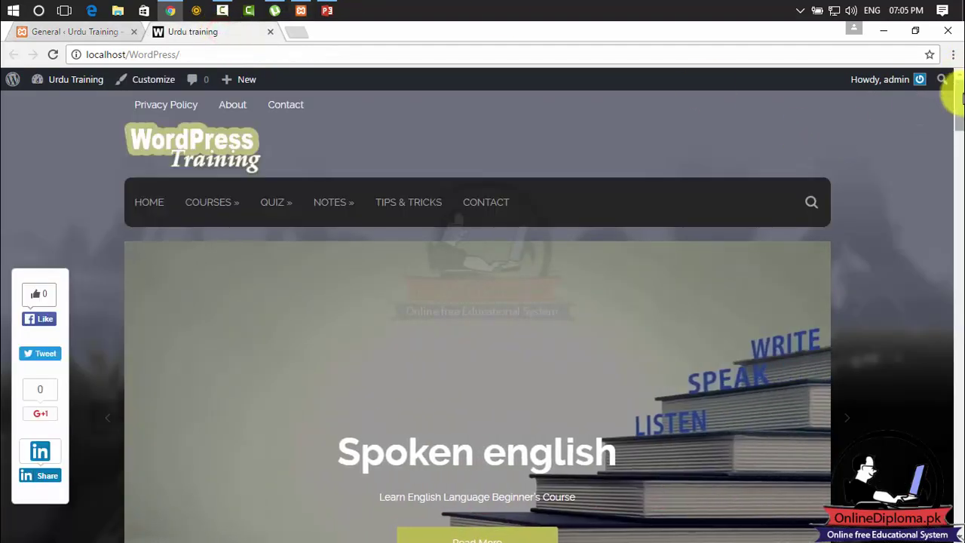
drag(959, 98, 957, 527)
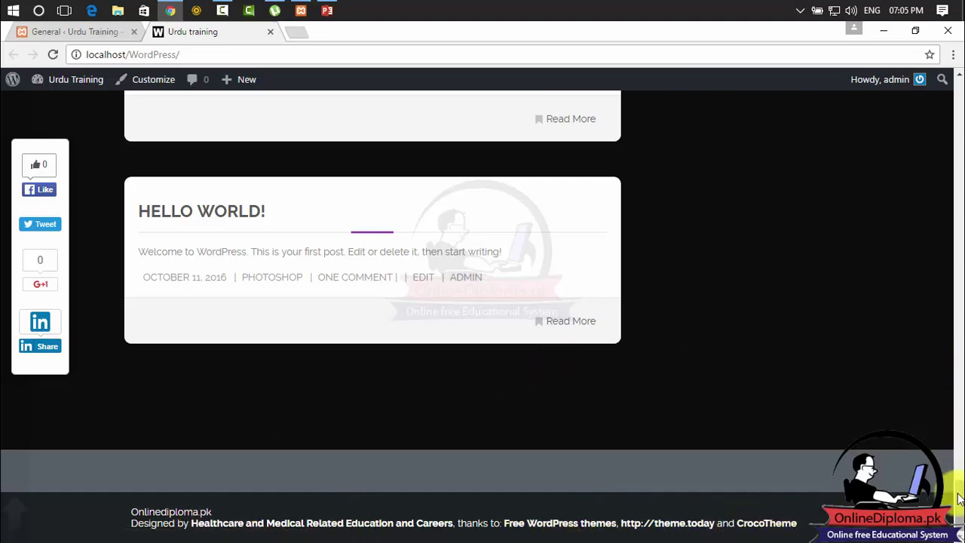
drag(959, 498, 959, 519)
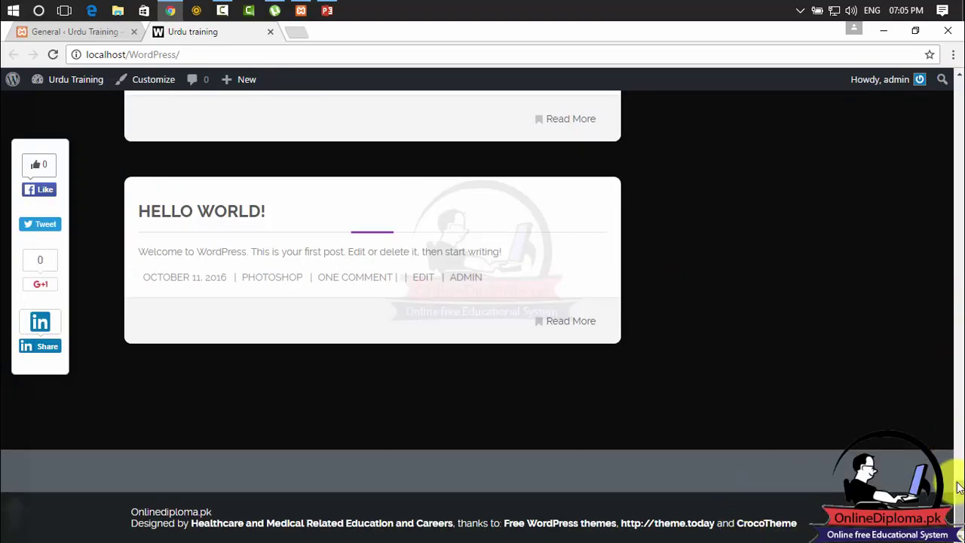
drag(959, 494, 951, 91)
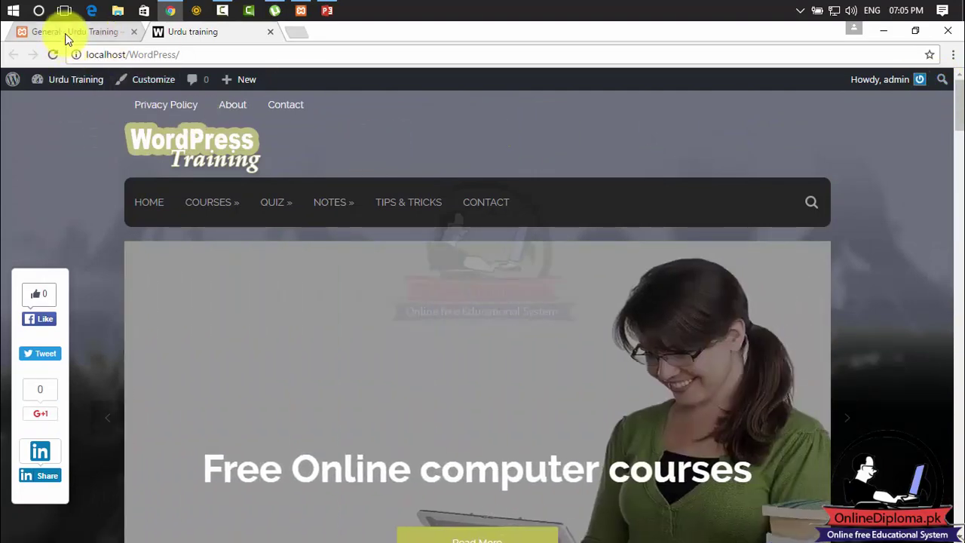
Reload the live site to check the navigation menu and return to the Theme Activation page.
click(66, 36)
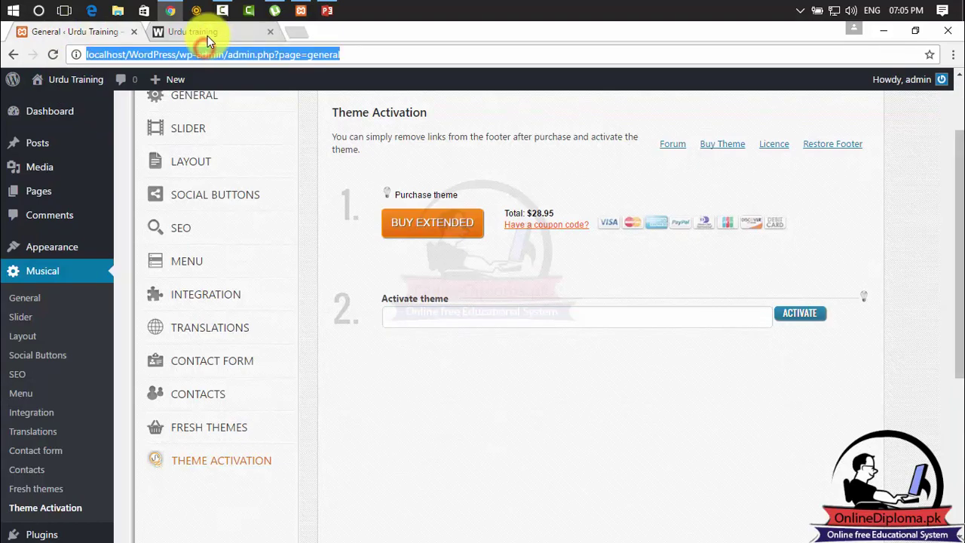
click(204, 35)
click(54, 55)
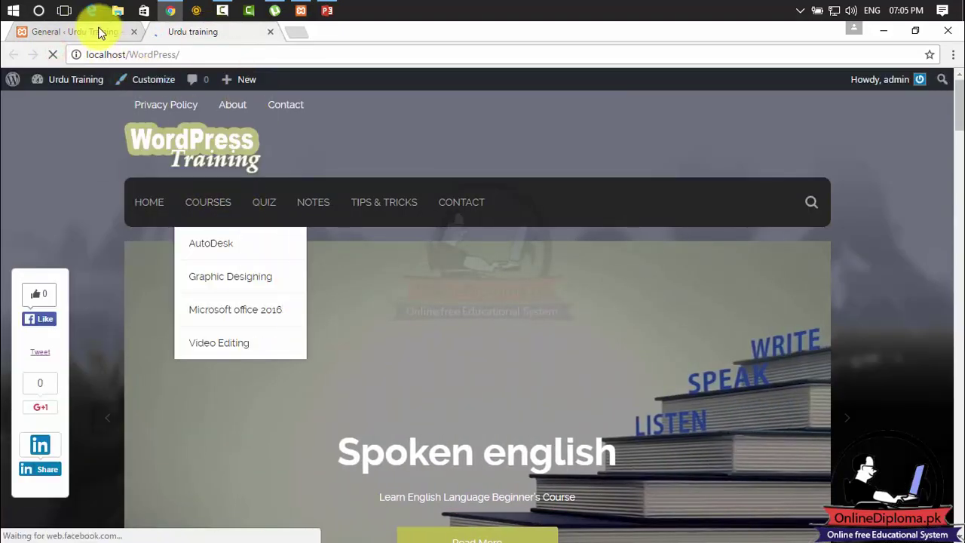
click(97, 31)
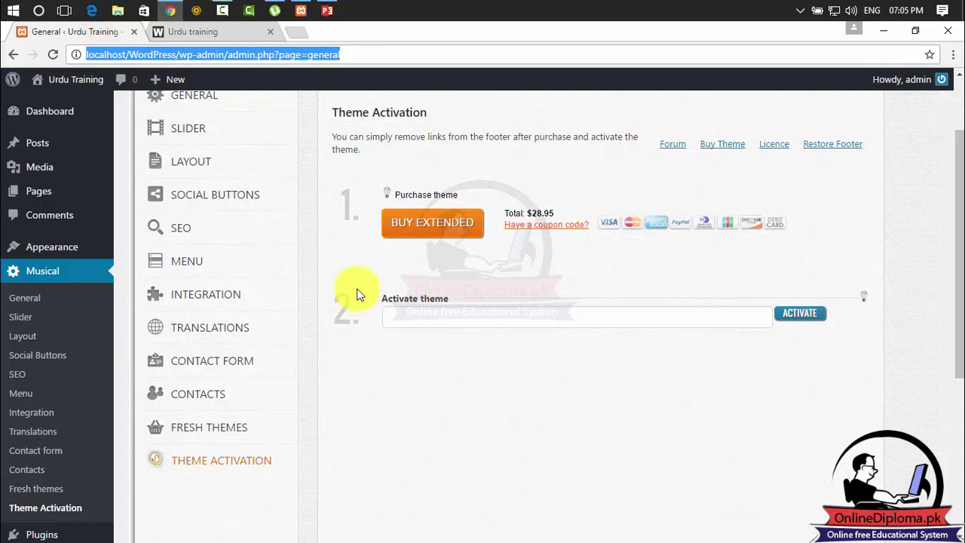